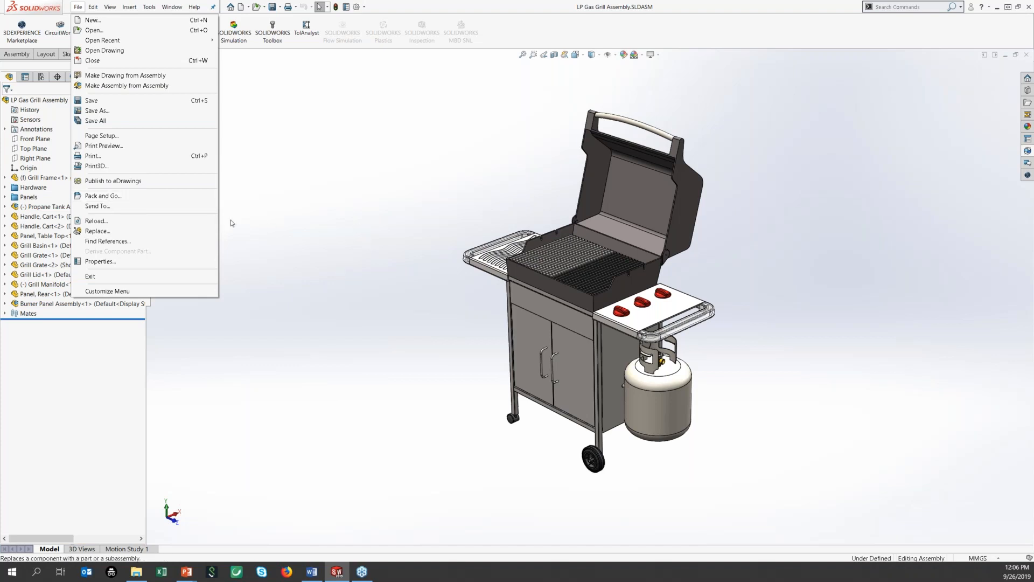
# Step: Switch the grill's door panel to its Stainless Steel configuration
pyautogui.click(393, 187)
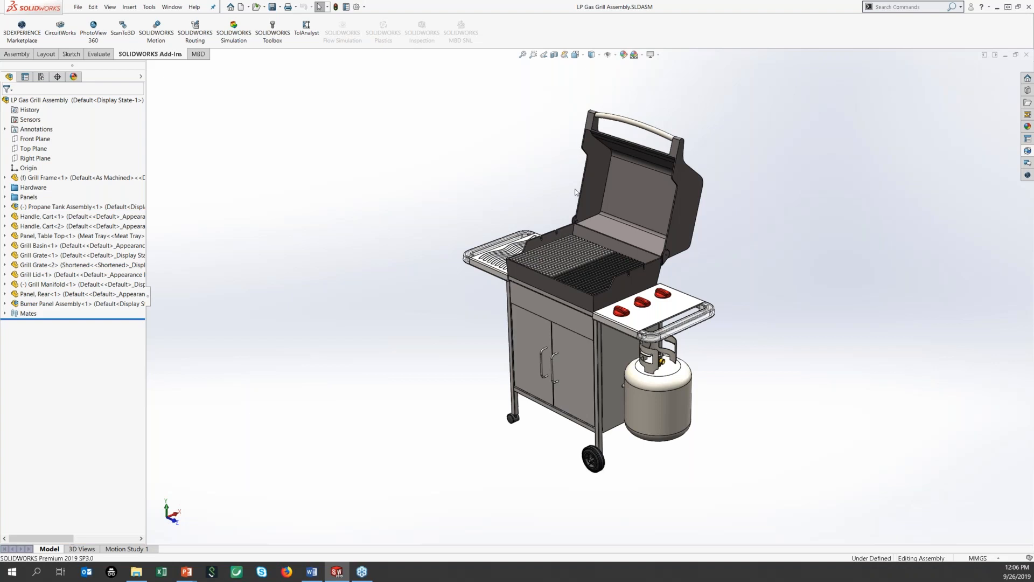
pyautogui.moveTo(647, 295); pyautogui.dragTo(681, 272, button='middle')
pyautogui.click(620, 386)
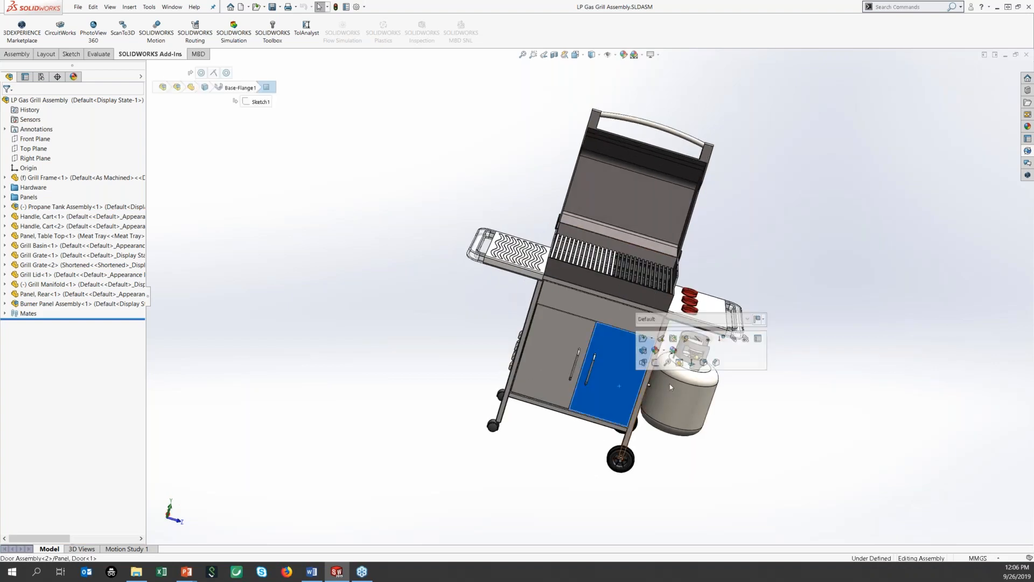
pyautogui.click(692, 319)
pyautogui.click(697, 342)
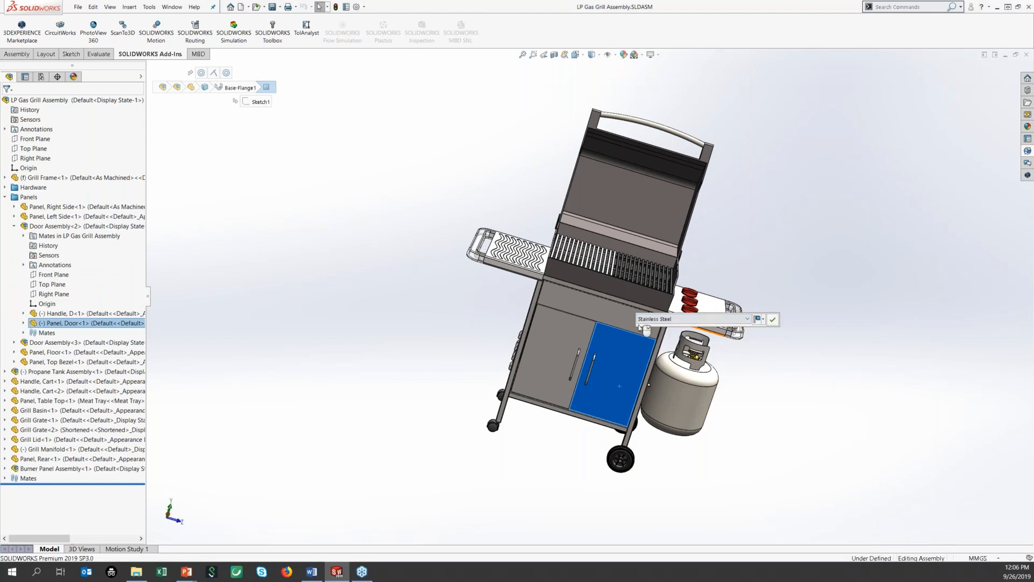
pyautogui.click(772, 320)
# Step: Hide the grill lid and view the grill from above
pyautogui.click(669, 217)
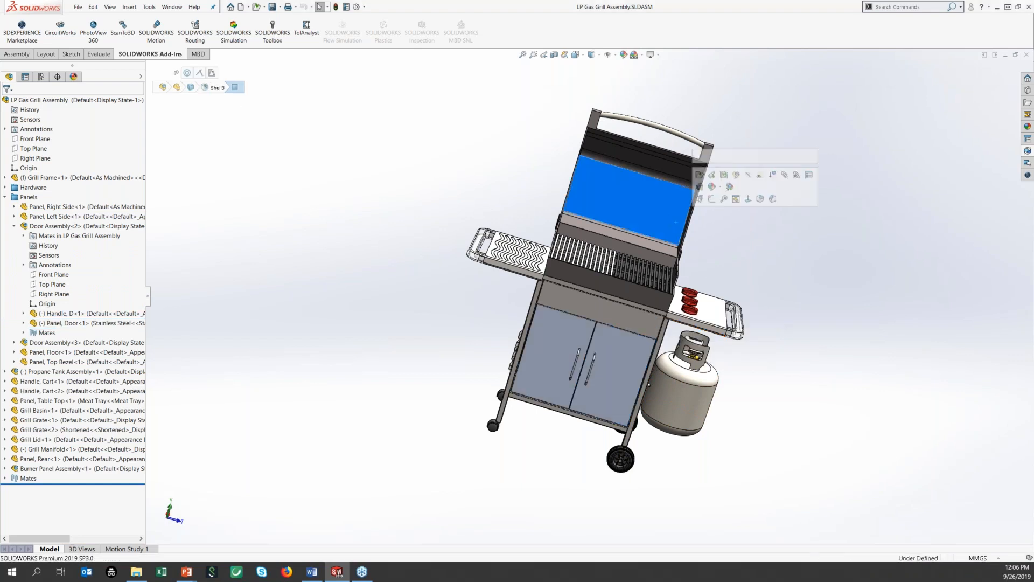
pyautogui.press('Tab')
pyautogui.moveTo(697, 293); pyautogui.dragTo(634, 257, button='middle')
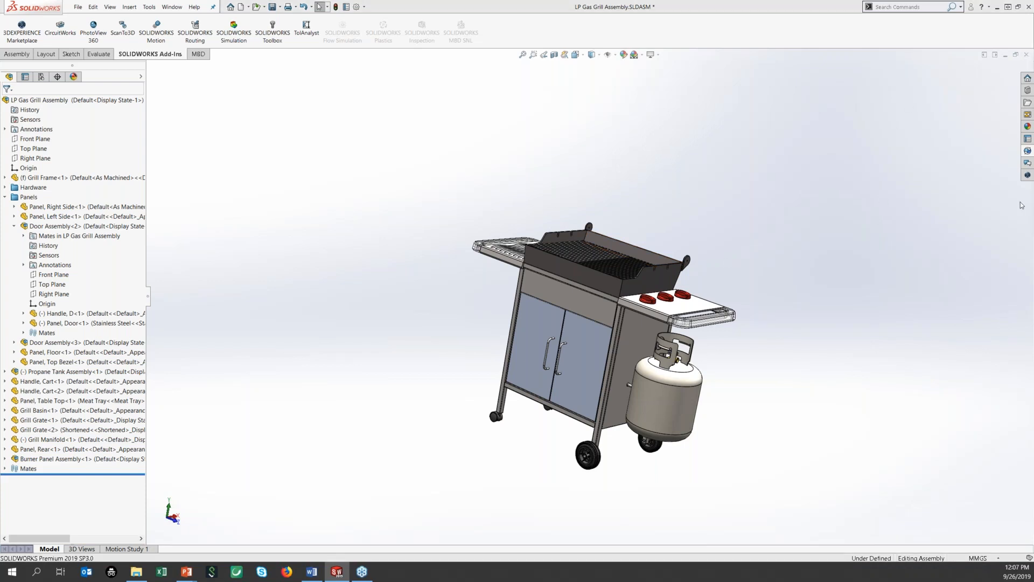
# Step: Close the LP Gas Grill Assembly and bring up File Explorer on WINDOWS (C:)
pyautogui.click(1026, 54)
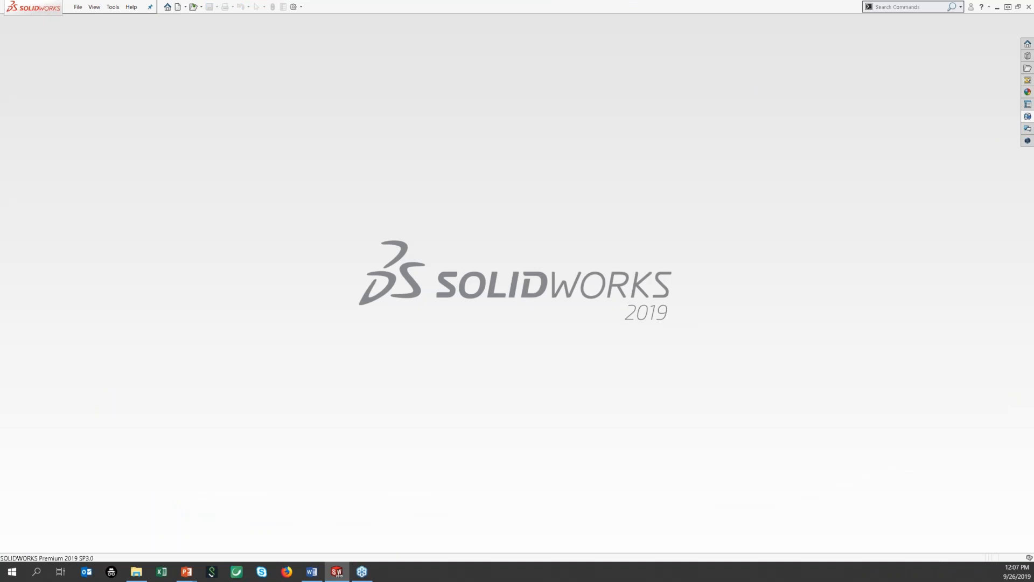
pyautogui.hotkey('alt', 'Tab')
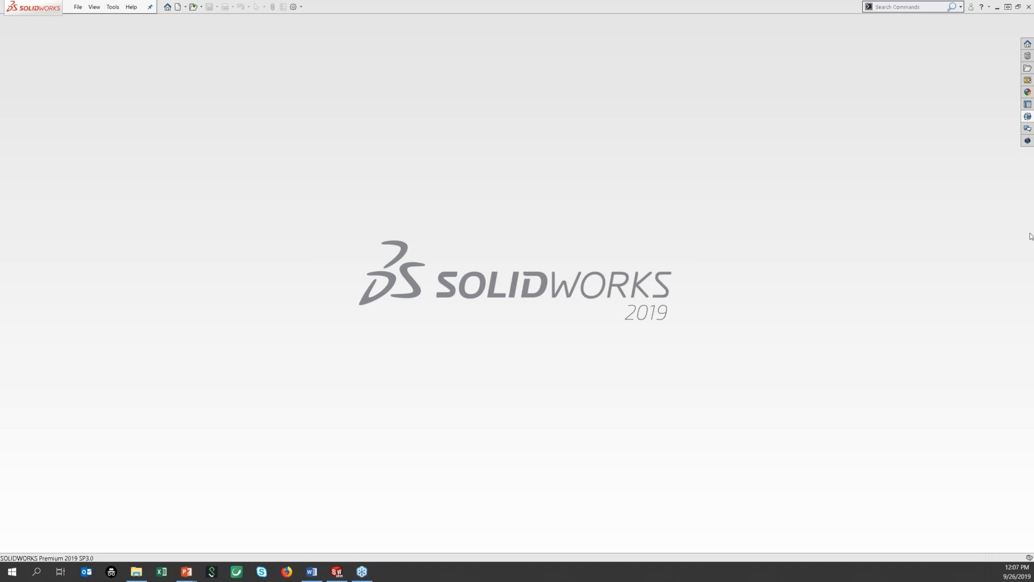
pyautogui.hotkey('alt', 'Tab')
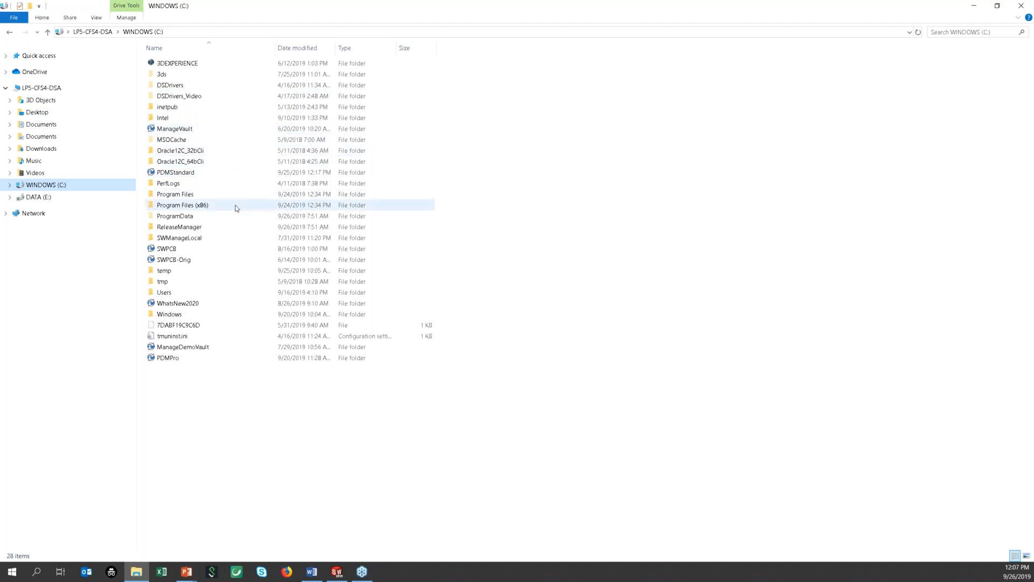
# Step: Open the PDMStandard vault folder and log in with the vault password
pyautogui.click(183, 174)
pyautogui.doubleClick(186, 173)
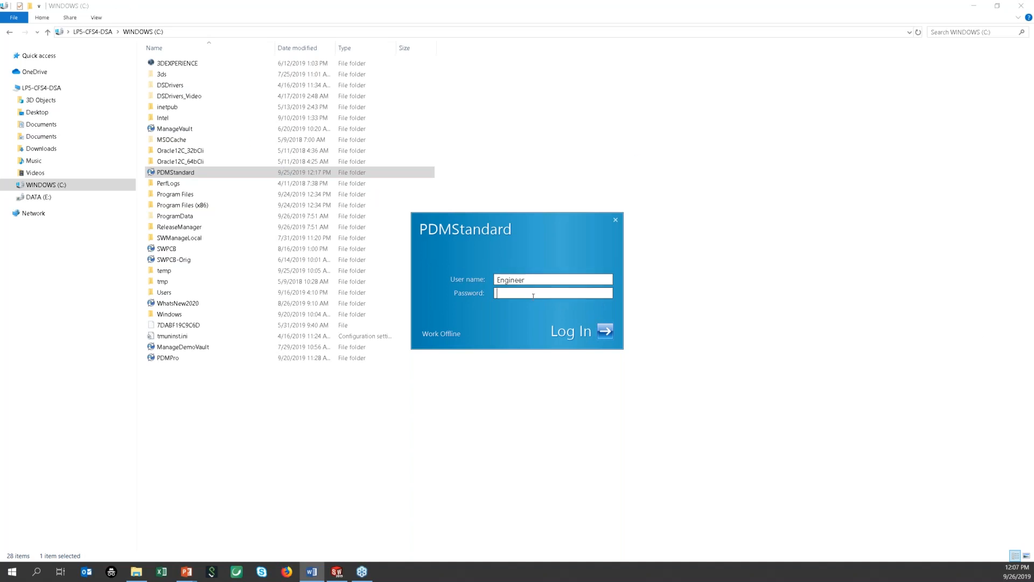
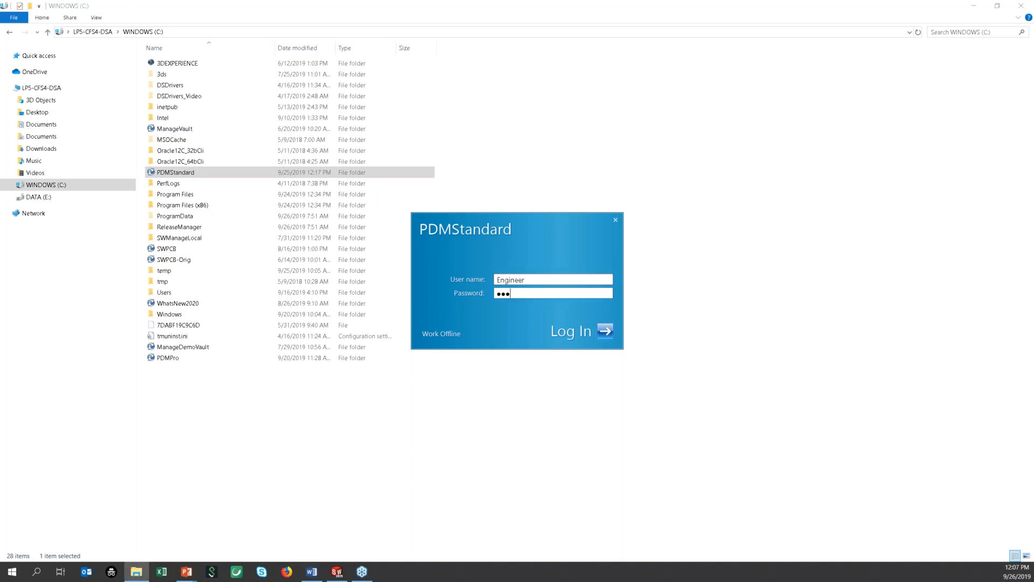
pyautogui.press('Return')
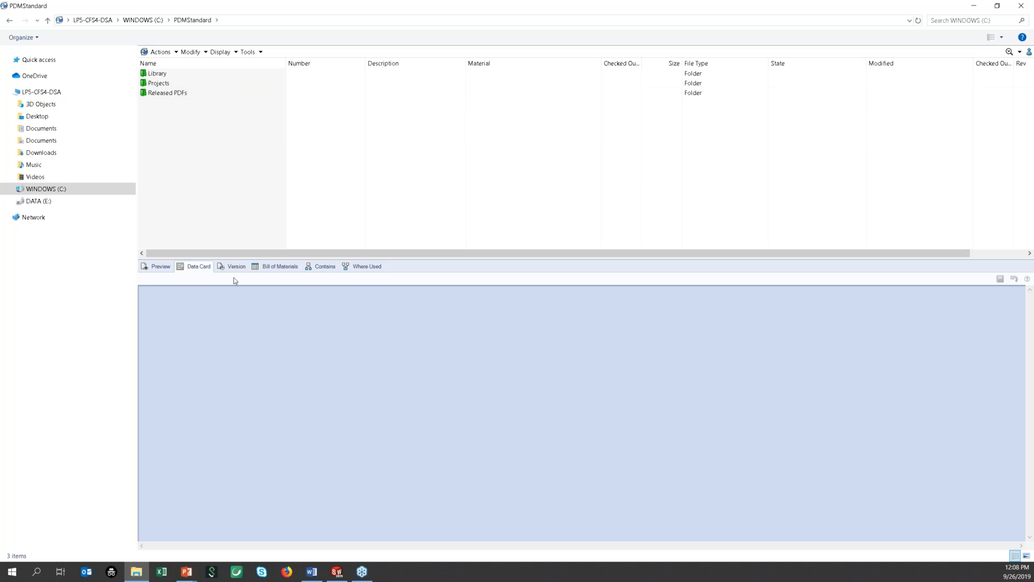
# Step: Browse to Projects > Project 0002 > DesignData and preview SW-100208.SLDASM
pyautogui.doubleClick(172, 84)
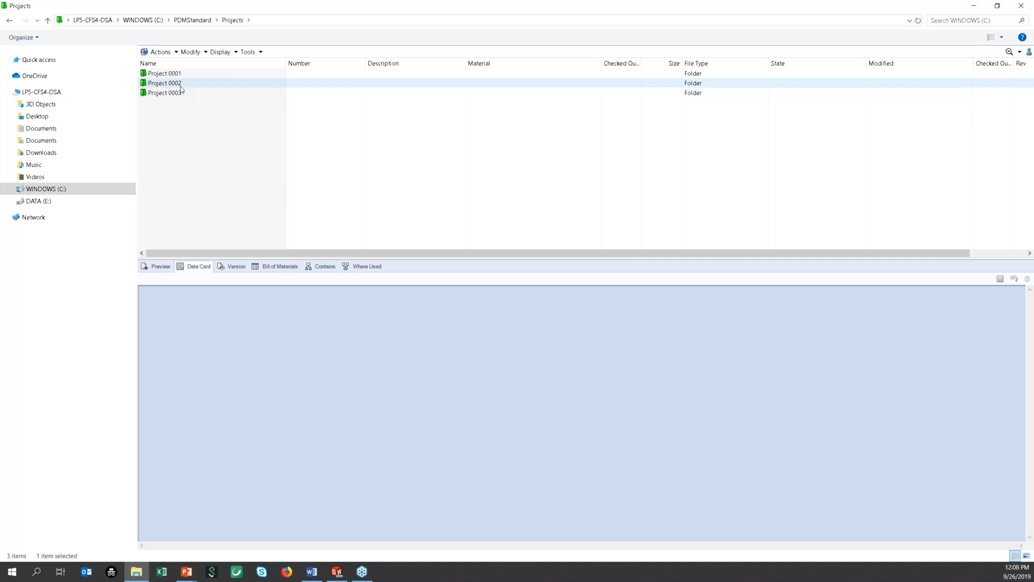
pyautogui.doubleClick(181, 86)
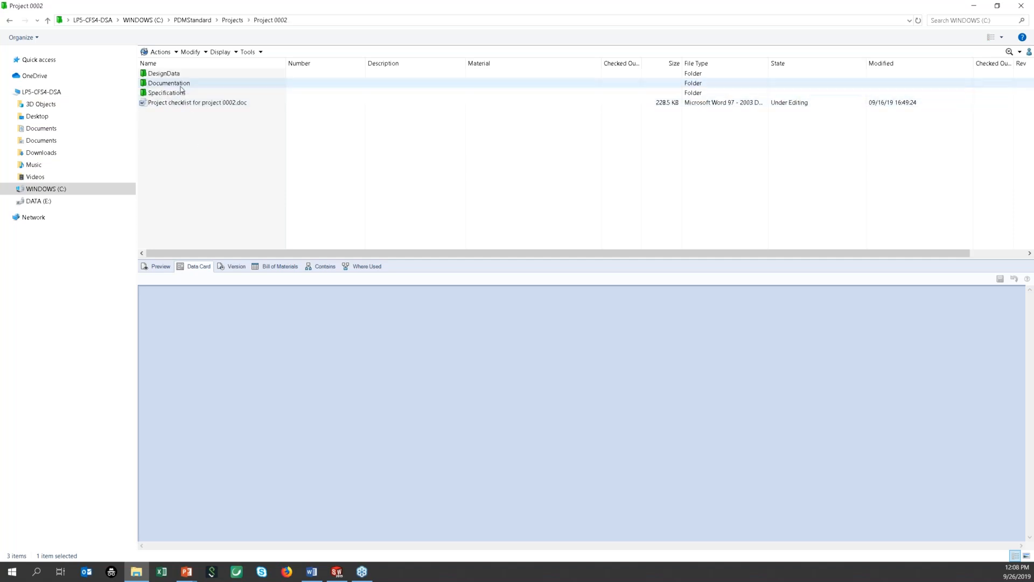
pyautogui.click(181, 77)
pyautogui.doubleClick(182, 78)
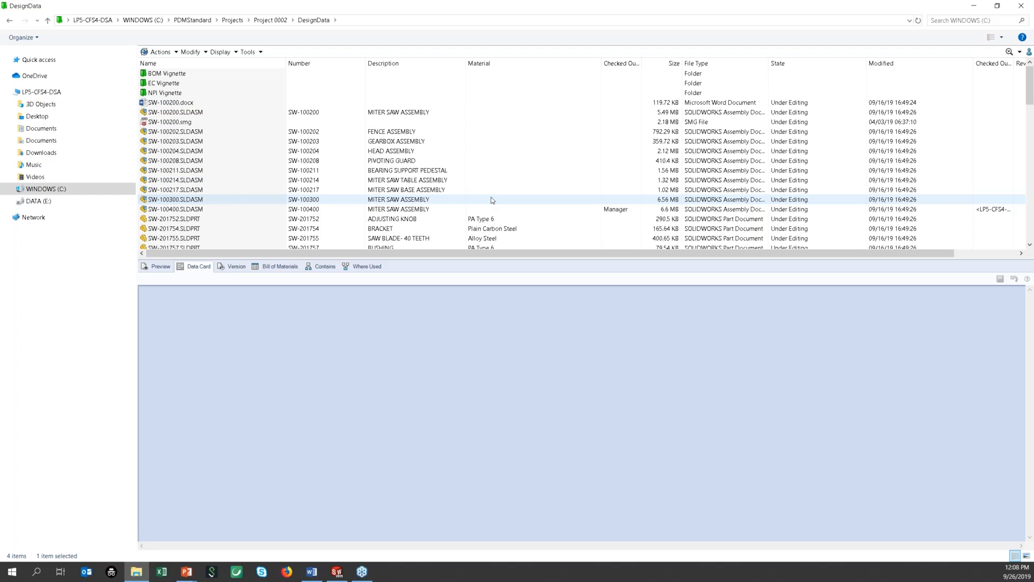
pyautogui.click(183, 162)
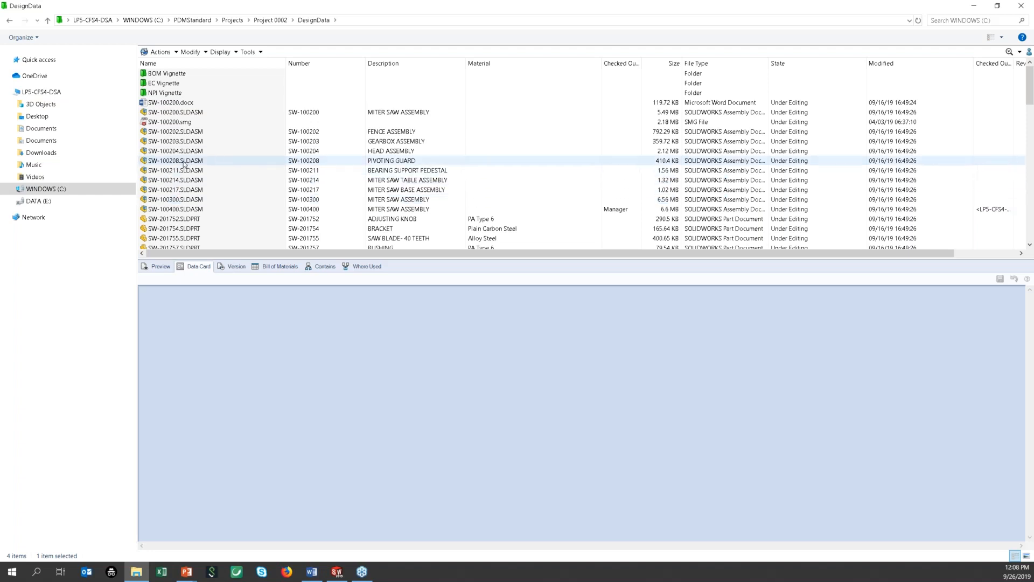
pyautogui.click(162, 266)
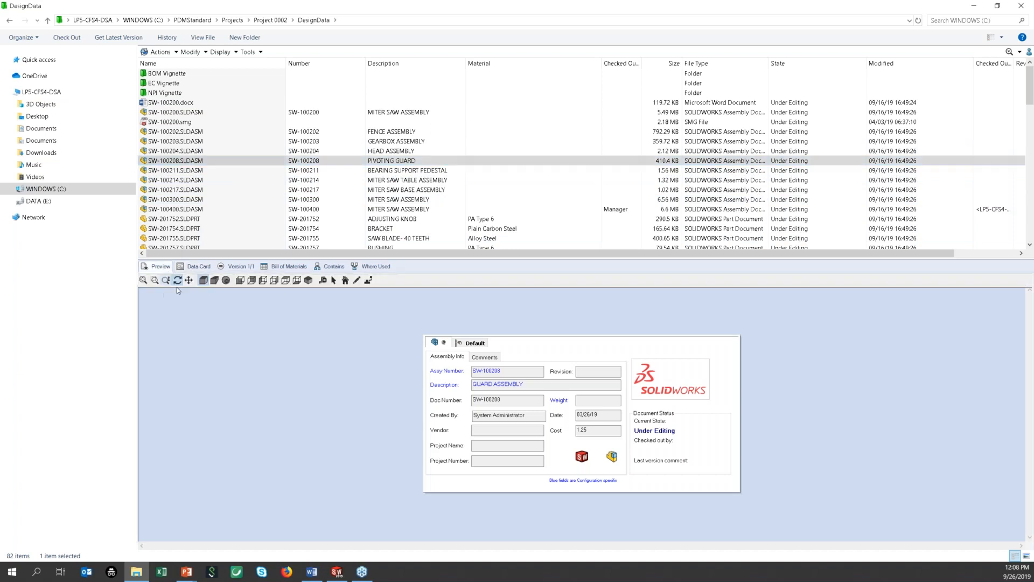
# Step: Rotate the SW-100208 guard assembly preview to inspect its side
pyautogui.moveTo(521, 405); pyautogui.dragTo(550, 382)
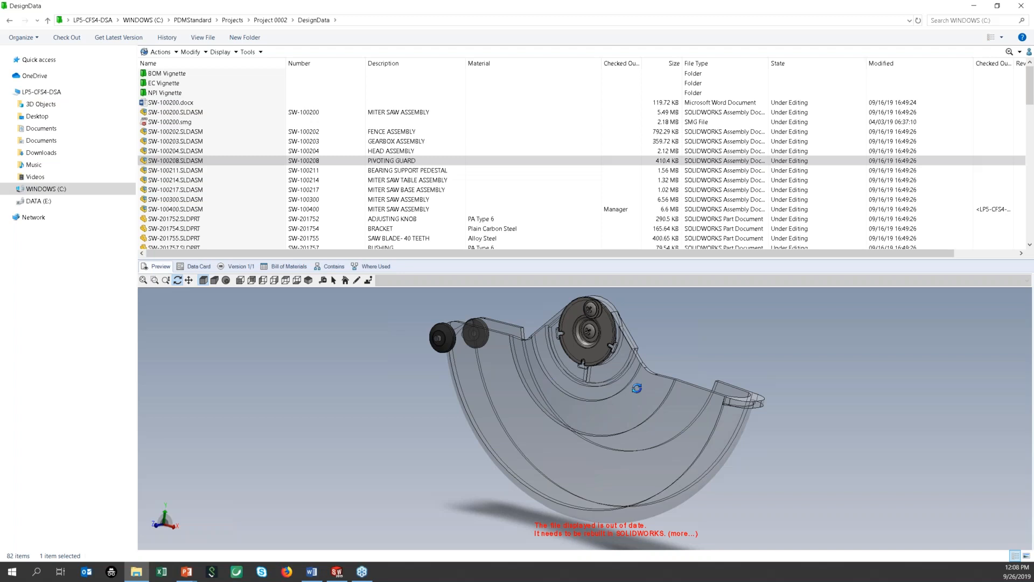
pyautogui.click(311, 571)
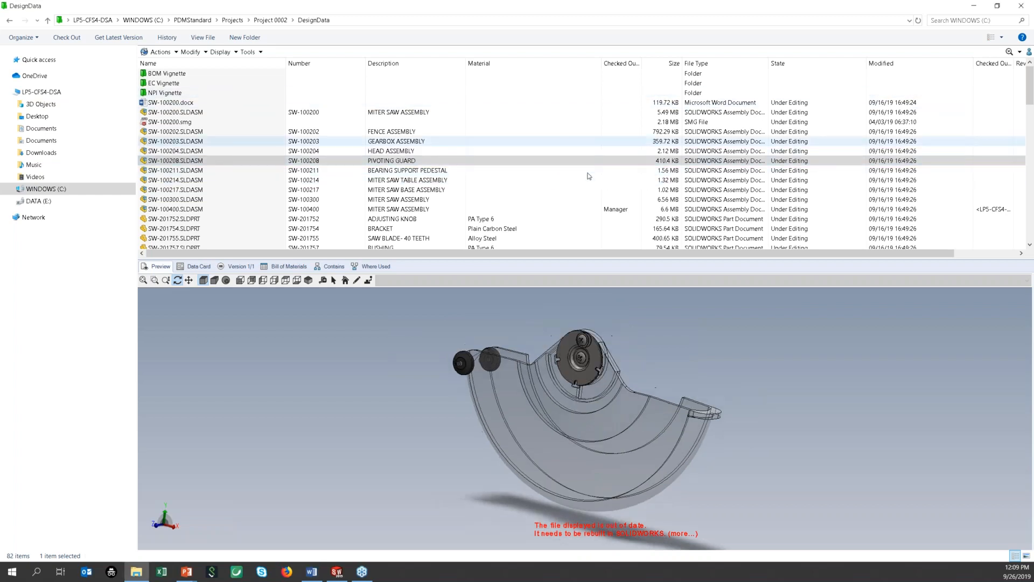
pyautogui.rightClick(568, 148)
# Step: Create a folder named Presentation in DesignData and show its data card
pyautogui.moveTo(607, 202)
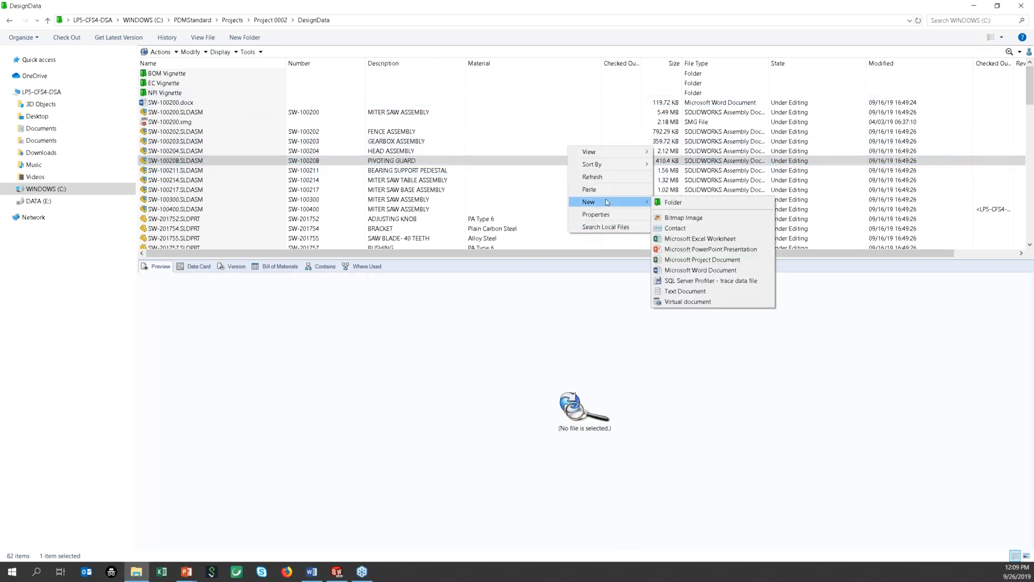
pyautogui.click(674, 202)
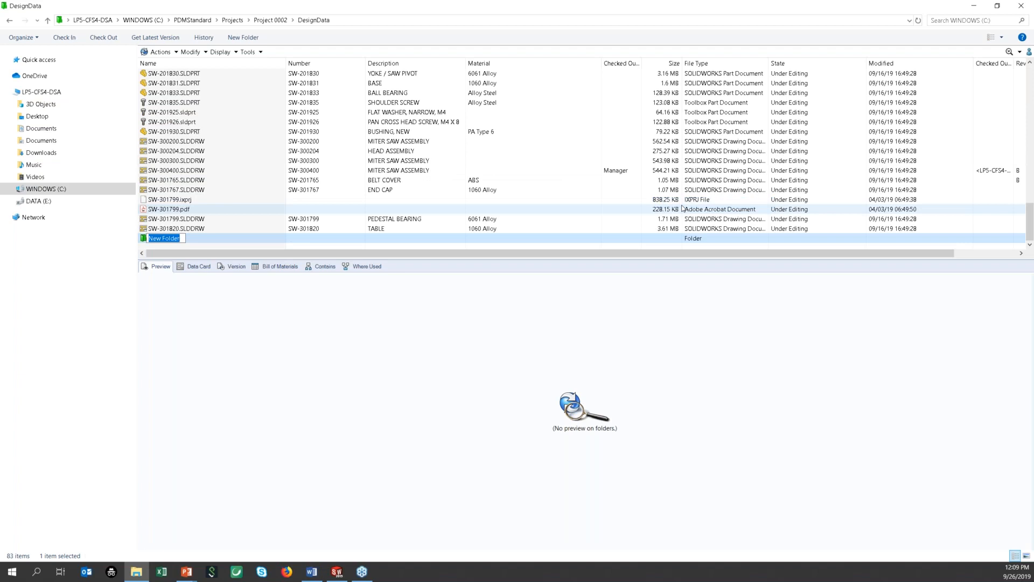
pyautogui.write('Presentation')
pyautogui.press('Return')
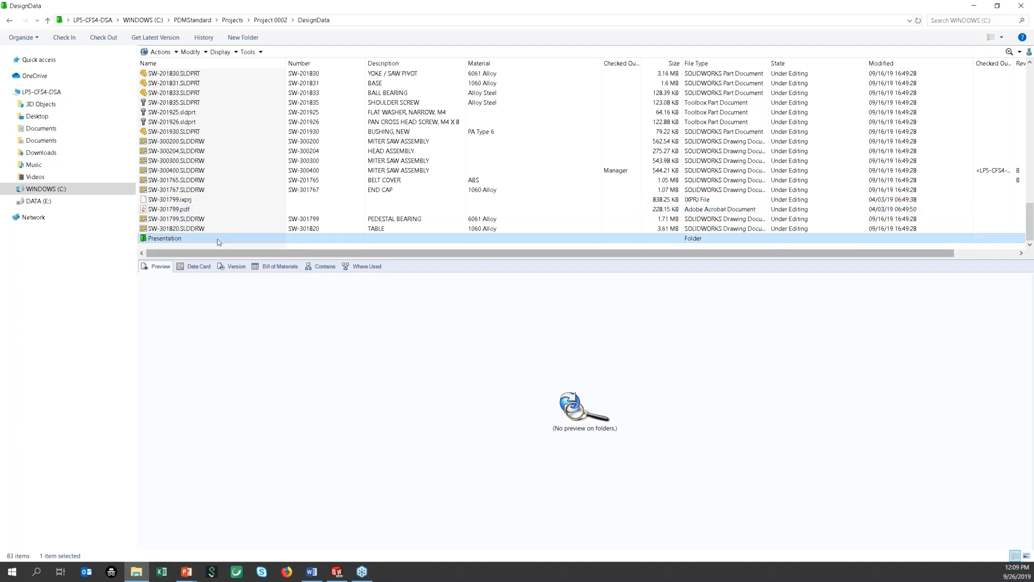
pyautogui.click(195, 267)
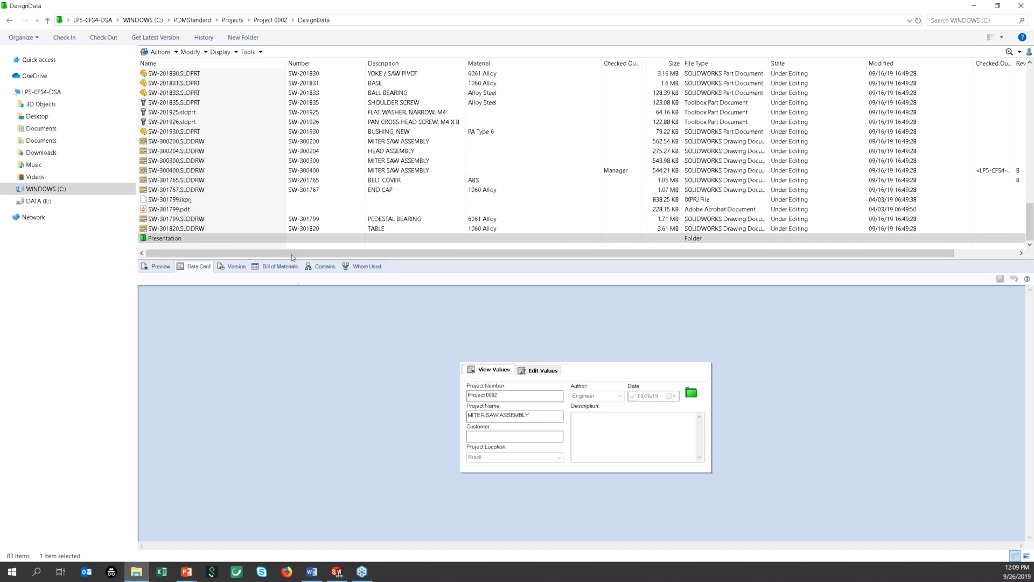
# Step: Copy SW-201833.SLDPRT and paste it into the Presentation folder
pyautogui.click(187, 94)
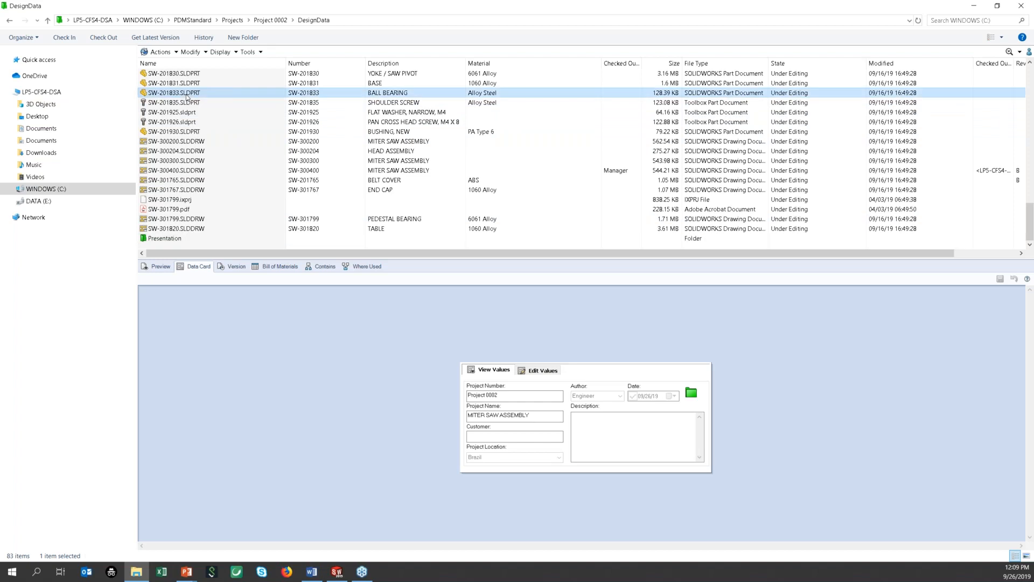
pyautogui.rightClick(188, 96)
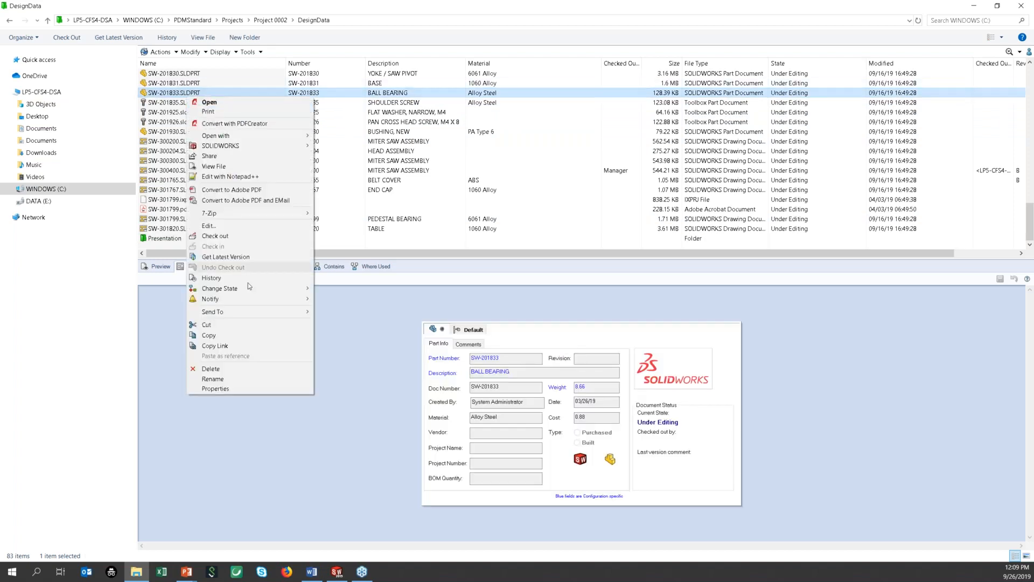
pyautogui.click(222, 335)
pyautogui.click(200, 238)
pyautogui.rightClick(234, 152)
pyautogui.click(254, 197)
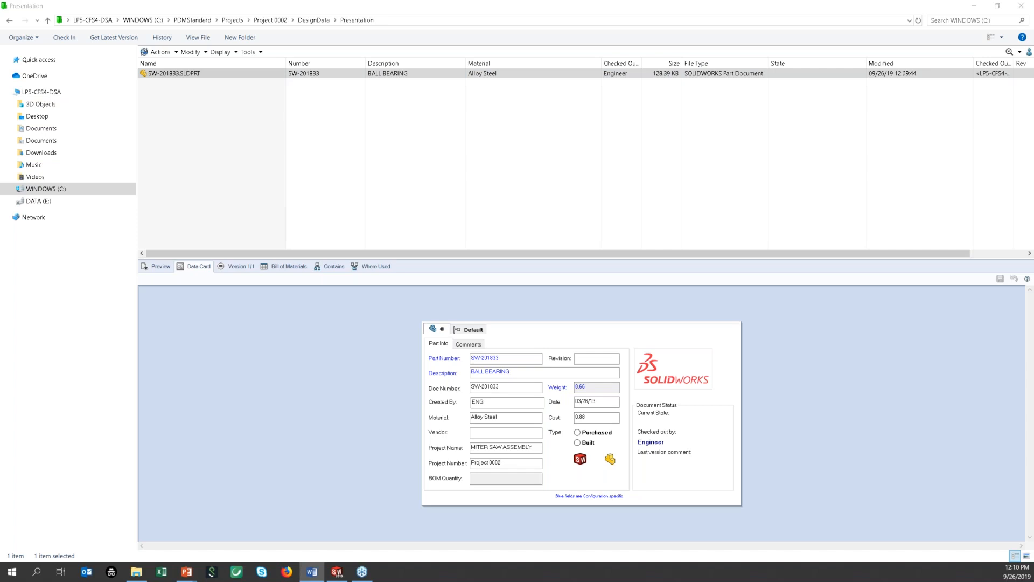
# Step: Open the copied SW-201833.SLDPRT in SOLIDWORKS and show its PDM pane status
pyautogui.click(215, 75)
pyautogui.doubleClick(174, 75)
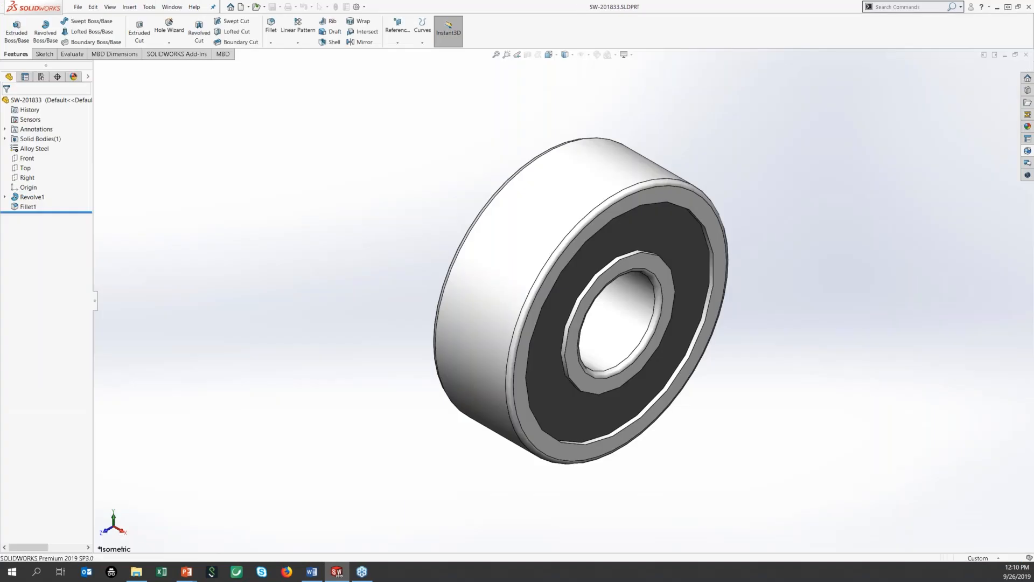
pyautogui.moveTo(641, 297); pyautogui.dragTo(556, 232, button='middle')
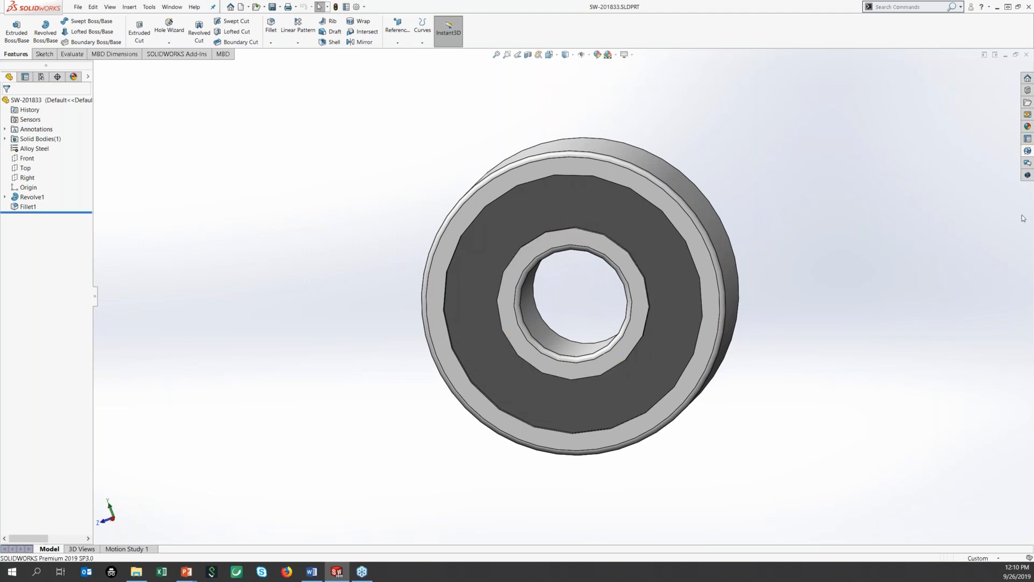
pyautogui.click(1027, 152)
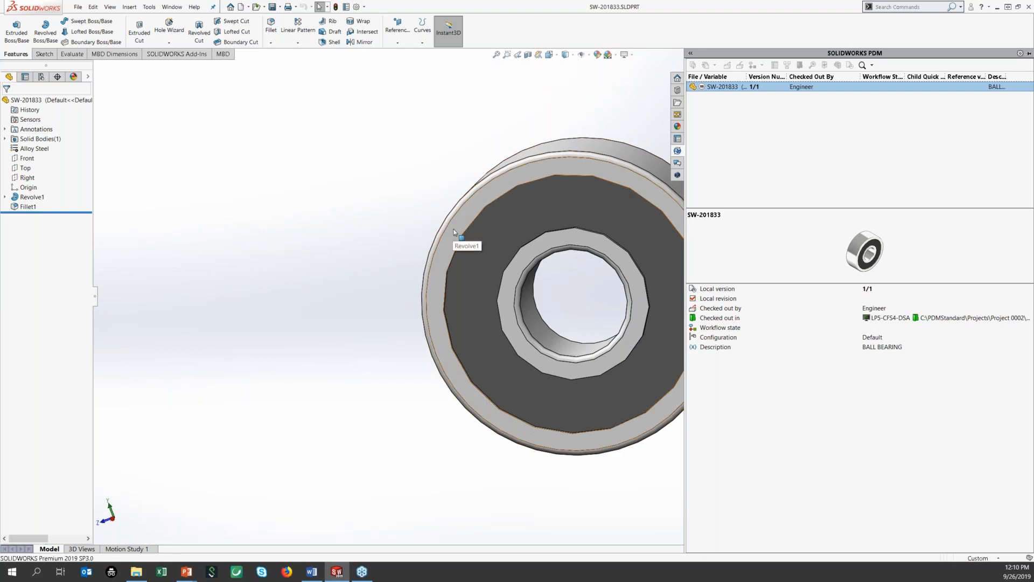
# Step: Check in SW-201833 with comment 'Initial Check In', keeping it checked out
pyautogui.rightClick(736, 90)
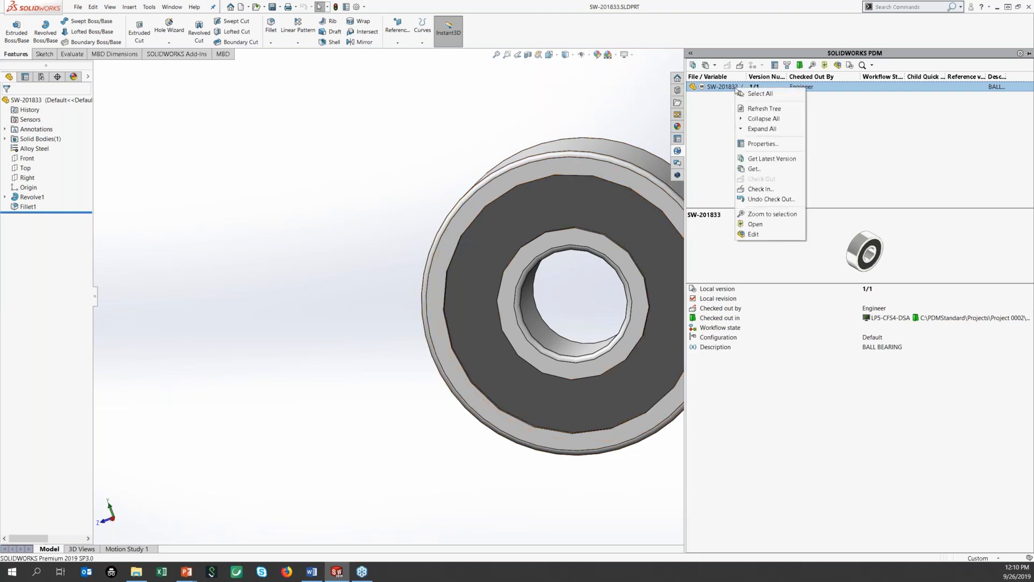
pyautogui.click(764, 188)
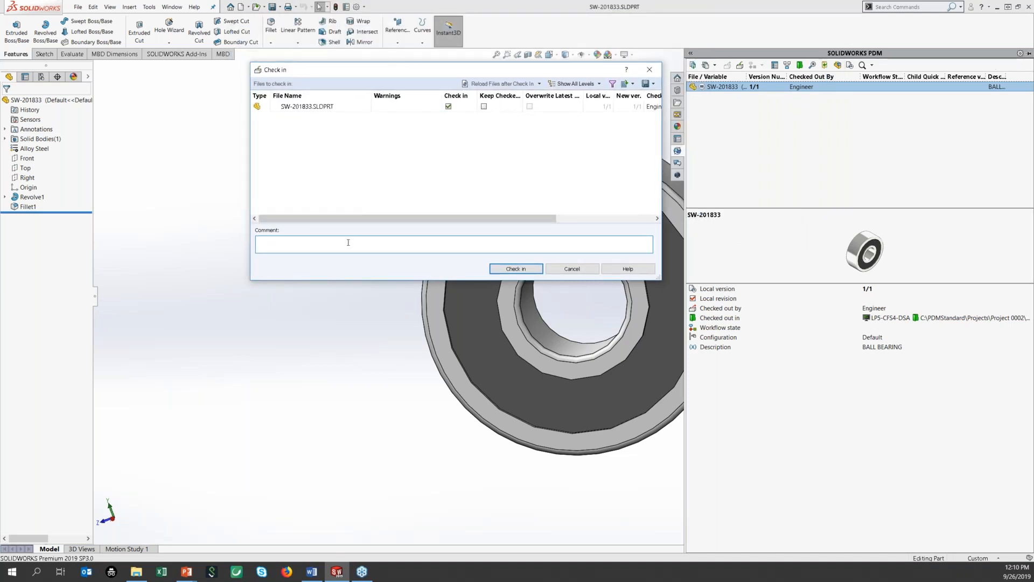
pyautogui.write('Init')
pyautogui.press('BackSpace')
pyautogui.press('BackSpace')
pyautogui.press('BackSpace')
pyautogui.press('BackSpace')
pyautogui.write('tial Check')
pyautogui.click(484, 106)
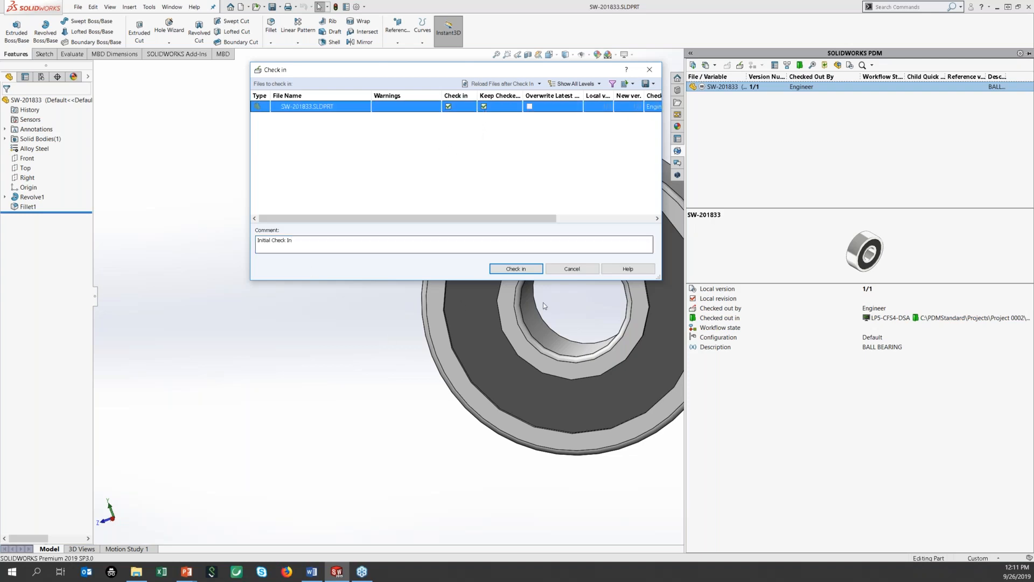
pyautogui.click(522, 269)
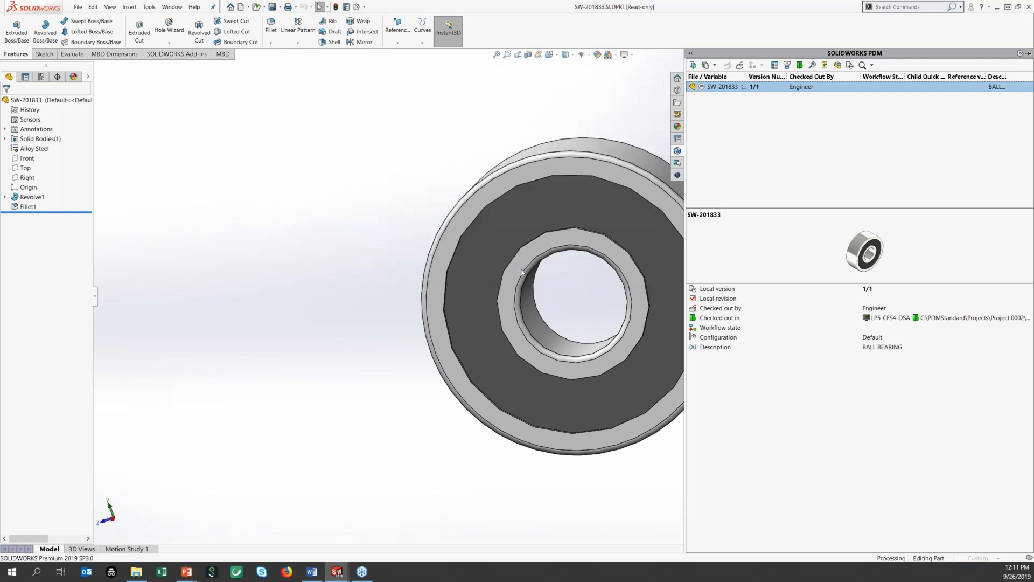
# Step: Change the bearing's material from Alloy Steel to Brass and reshow the PDM pane
pyautogui.rightClick(43, 149)
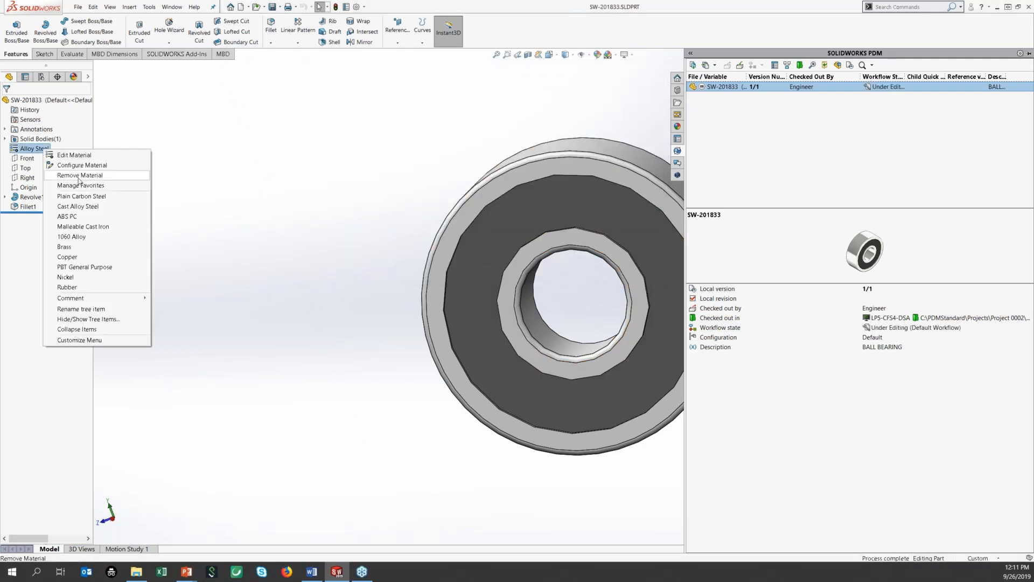
pyautogui.click(86, 247)
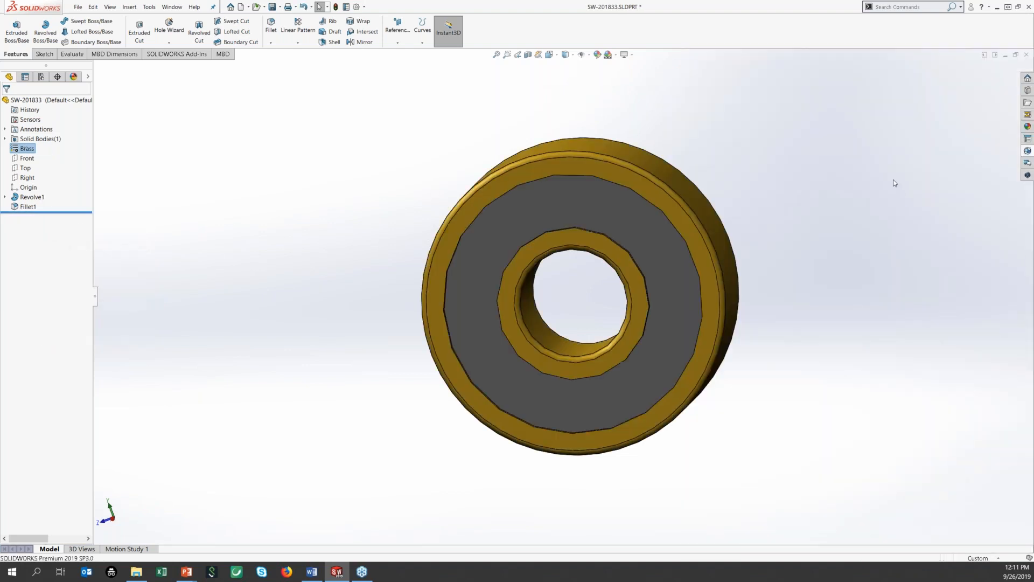
pyautogui.click(1027, 151)
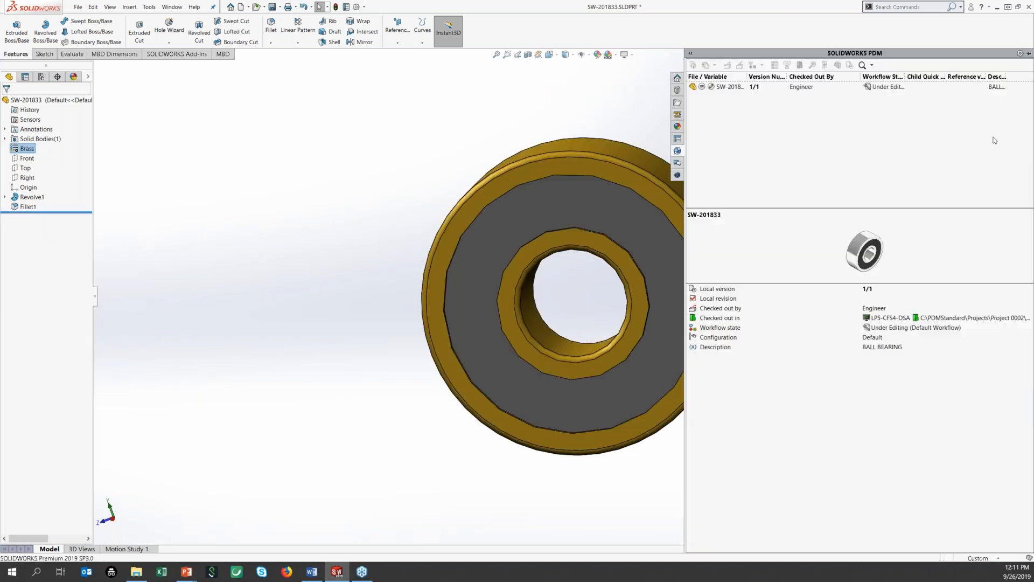
pyautogui.rightClick(739, 89)
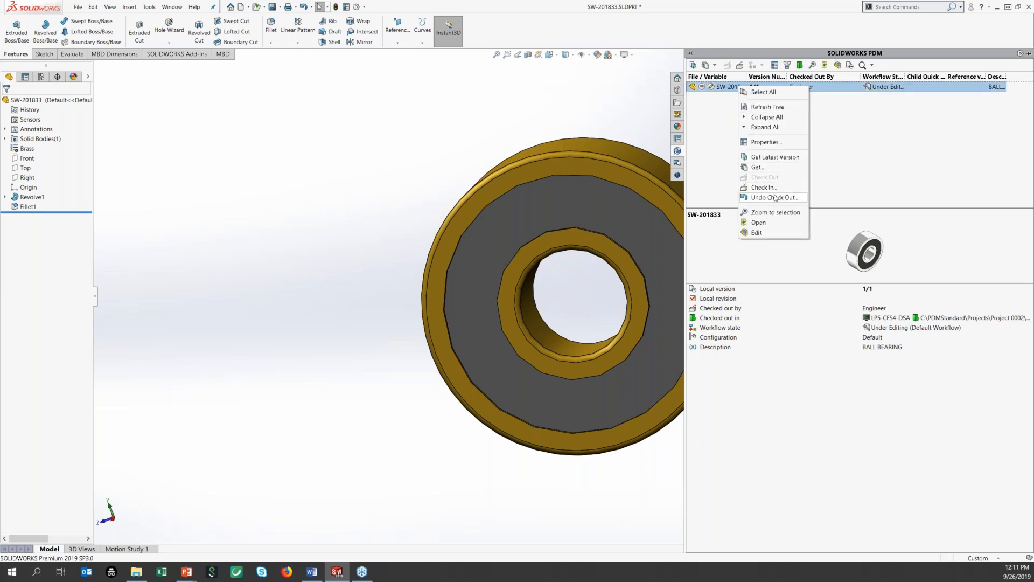
# Step: Check in the brass bearing part as version 2 with the comment 'Change material'
pyautogui.click(775, 197)
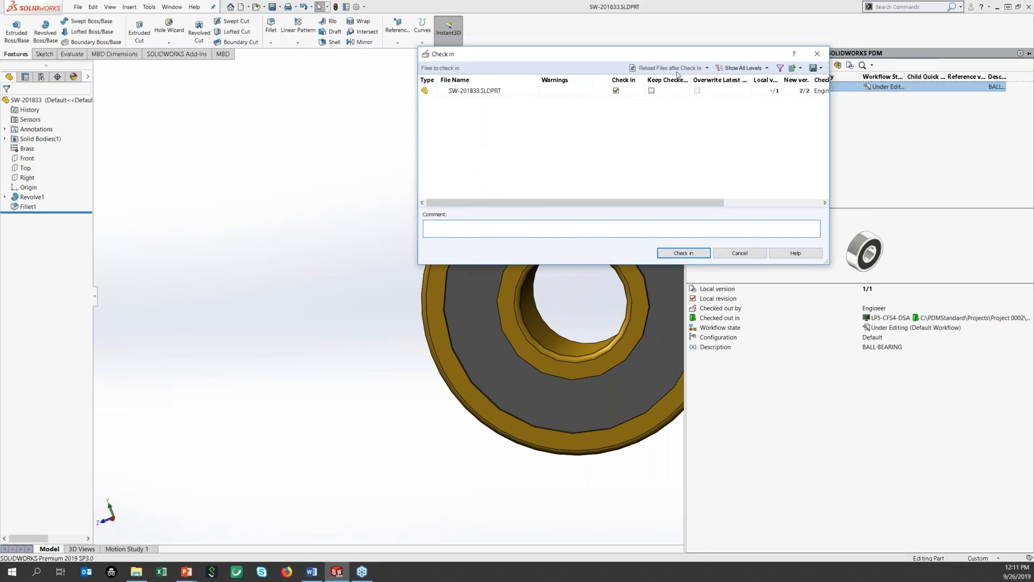
pyautogui.write('Change material')
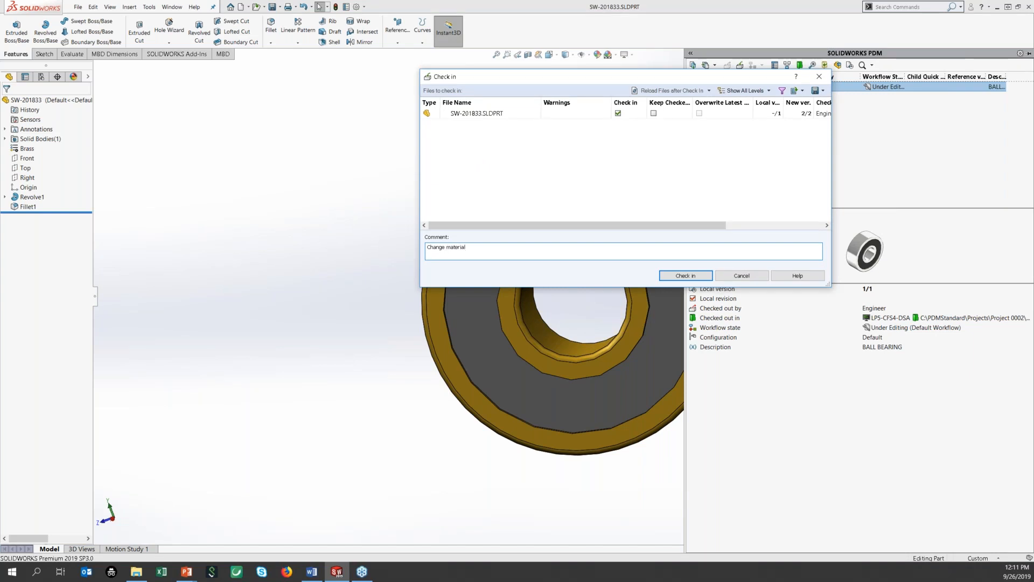
pyautogui.click(702, 276)
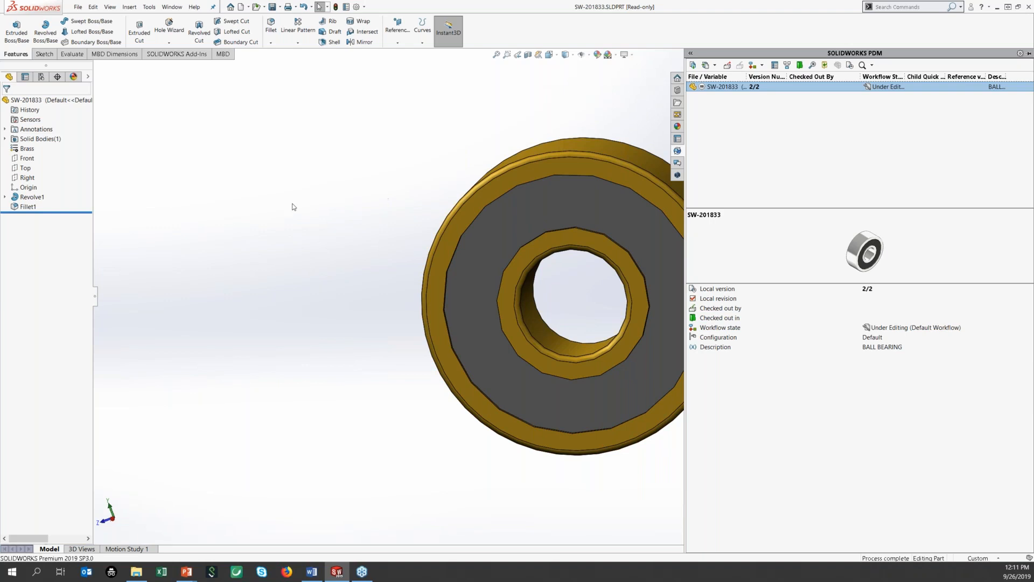
pyautogui.click(32, 199)
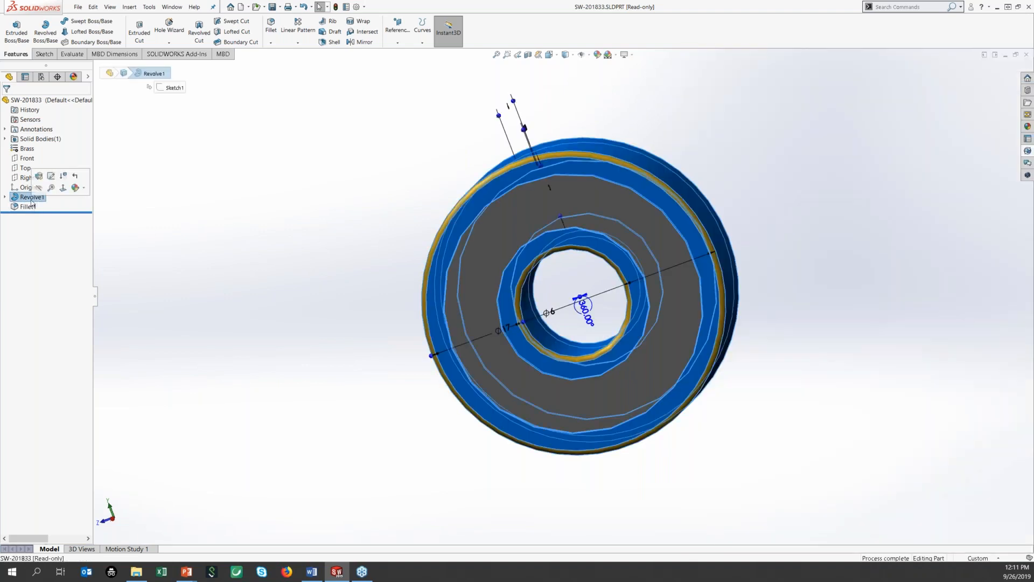
pyautogui.rightClick(31, 200)
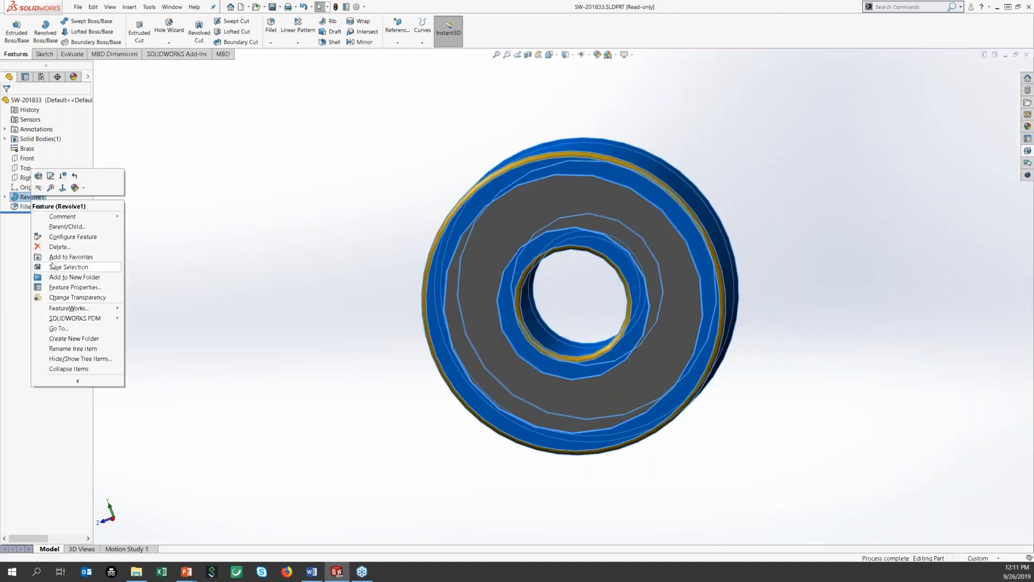
pyautogui.click(56, 248)
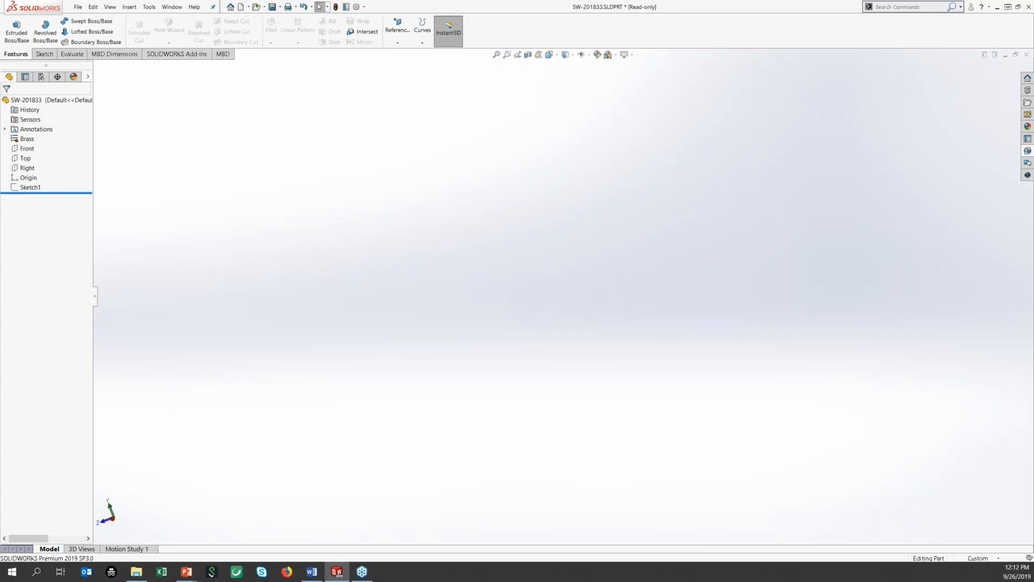
pyautogui.click(1027, 152)
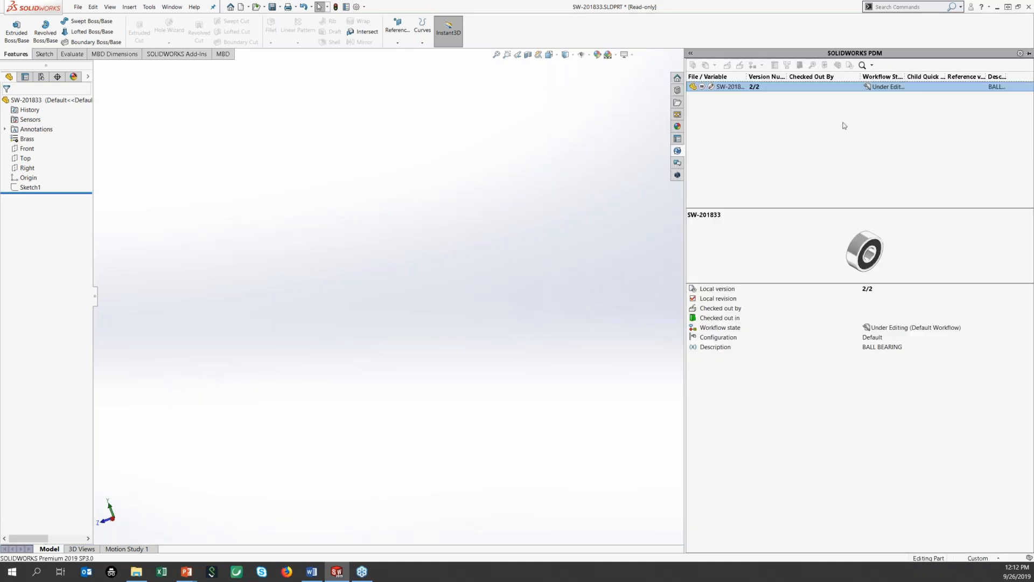
pyautogui.rightClick(756, 90)
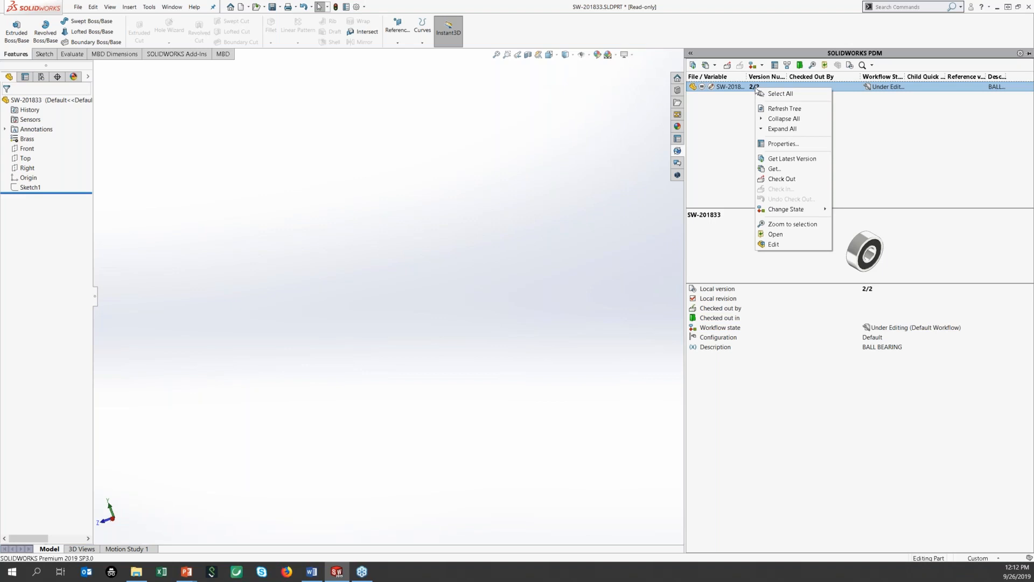
pyautogui.click(792, 159)
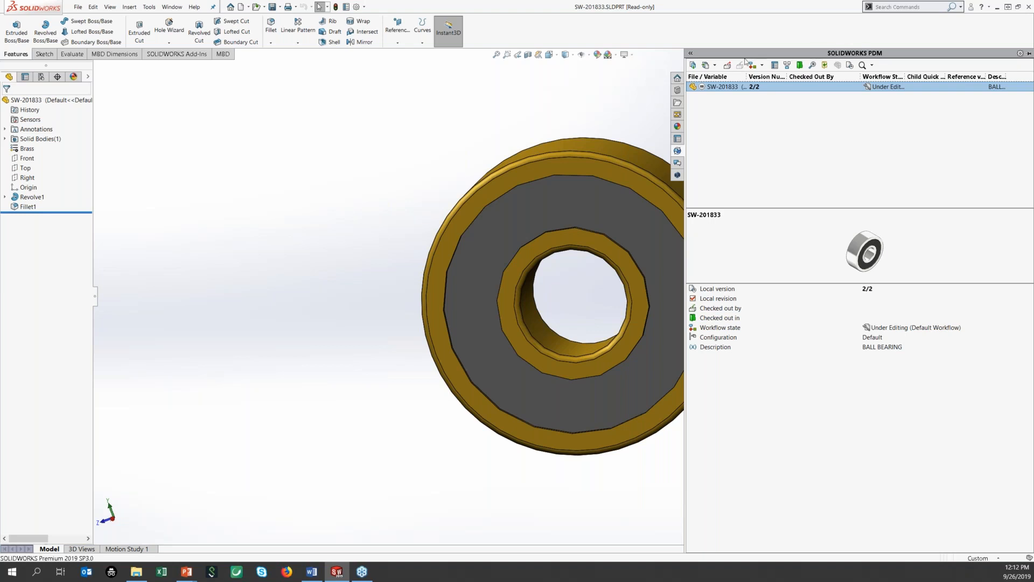
pyautogui.click(715, 65)
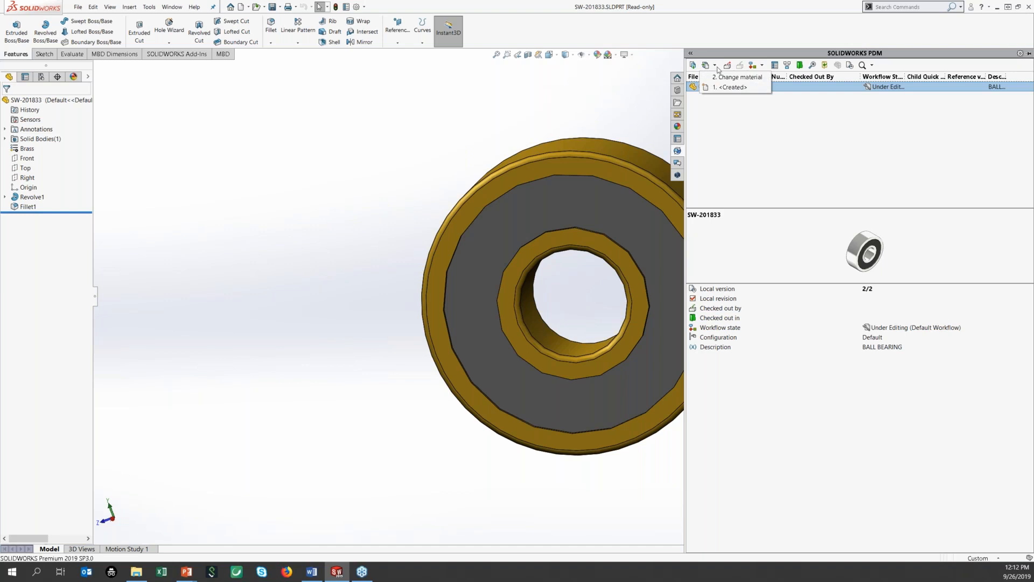
pyautogui.click(733, 87)
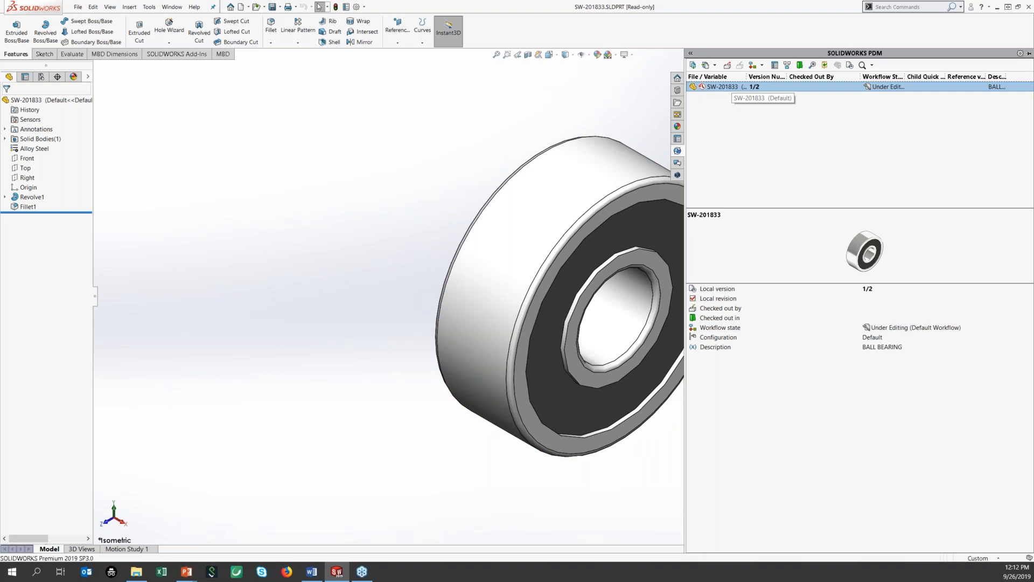
pyautogui.click(715, 65)
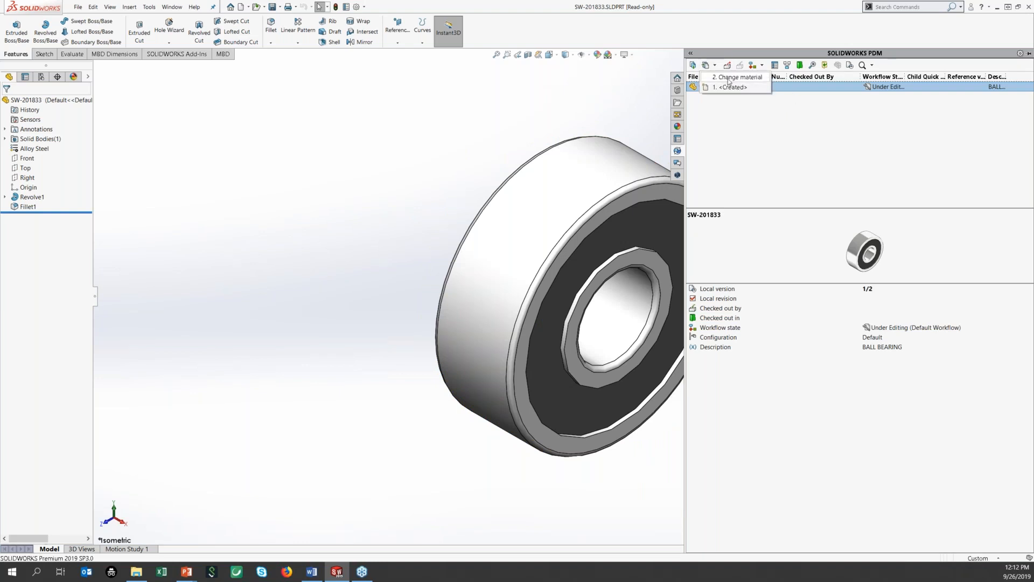
pyautogui.click(733, 77)
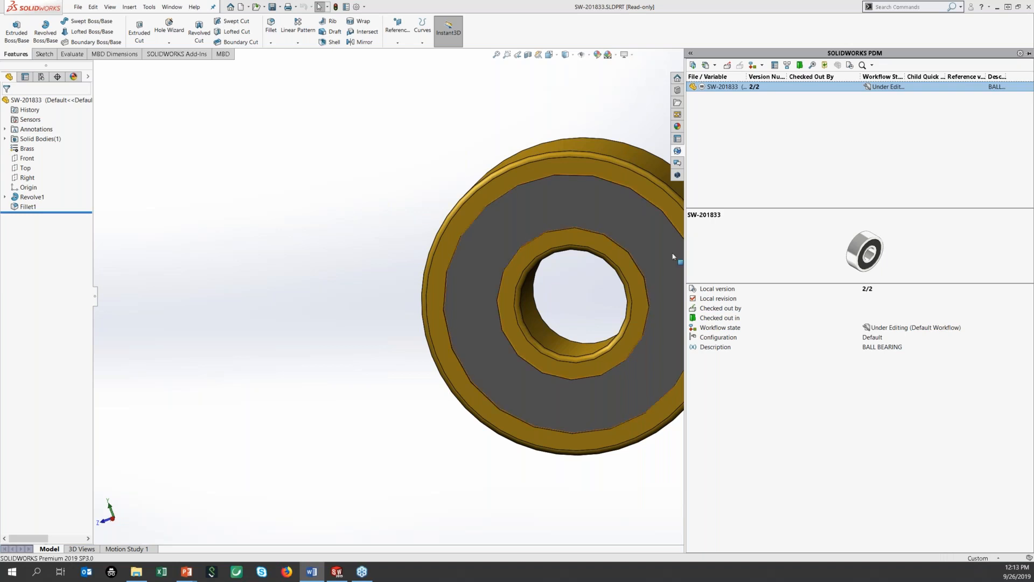
# Step: In Project 0002, list the checklist document's references: 0001.png, 0003.png, SW-300200.SLDDRW and a PDF
pyautogui.hotkey('alt', 'Tab')
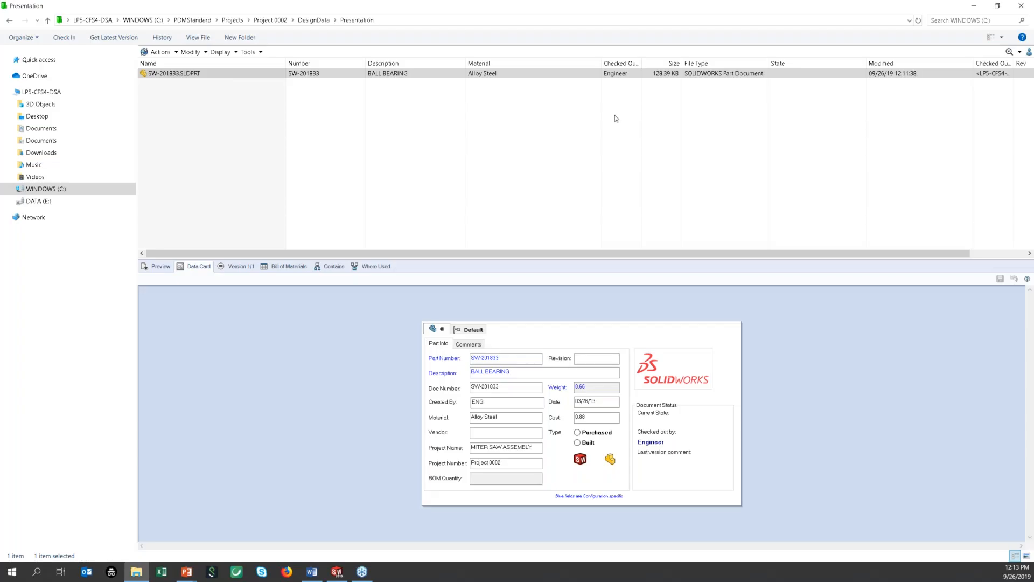
pyautogui.click(270, 20)
pyautogui.click(187, 103)
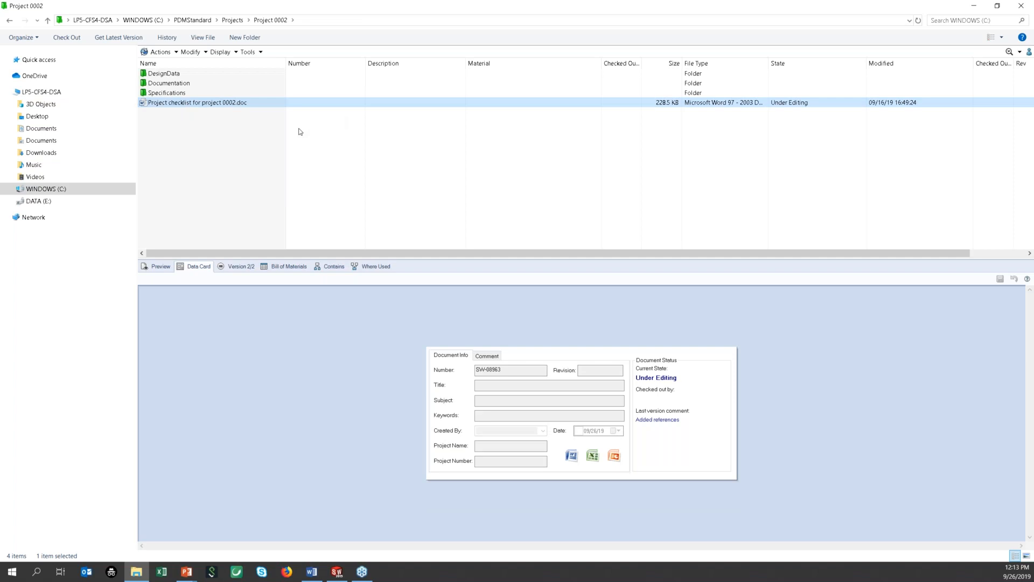
pyautogui.click(331, 266)
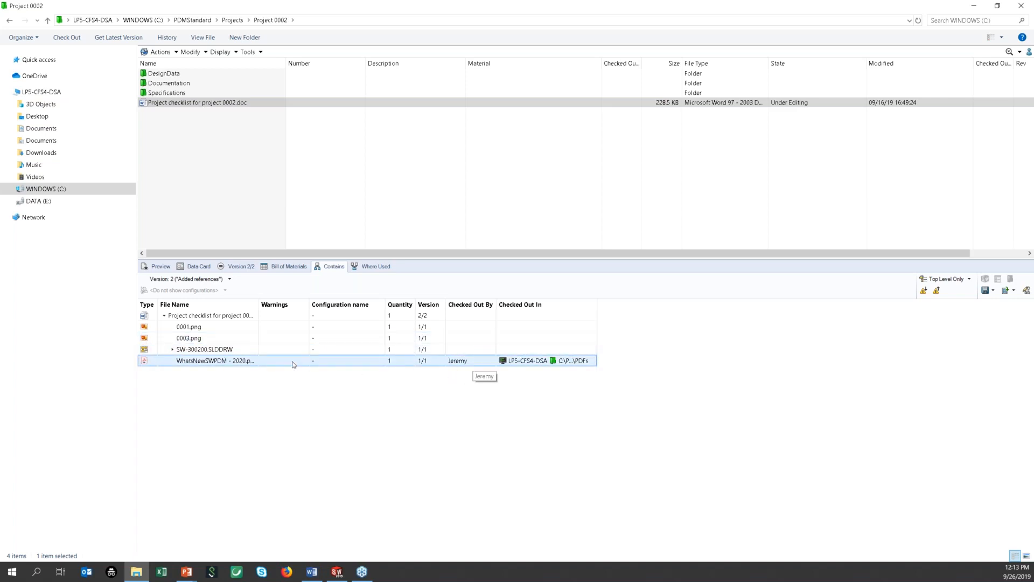
# Step: Browse to 0003.png in Library Images and show it's used by the Project 0002 checklist
pyautogui.rightClick(217, 338)
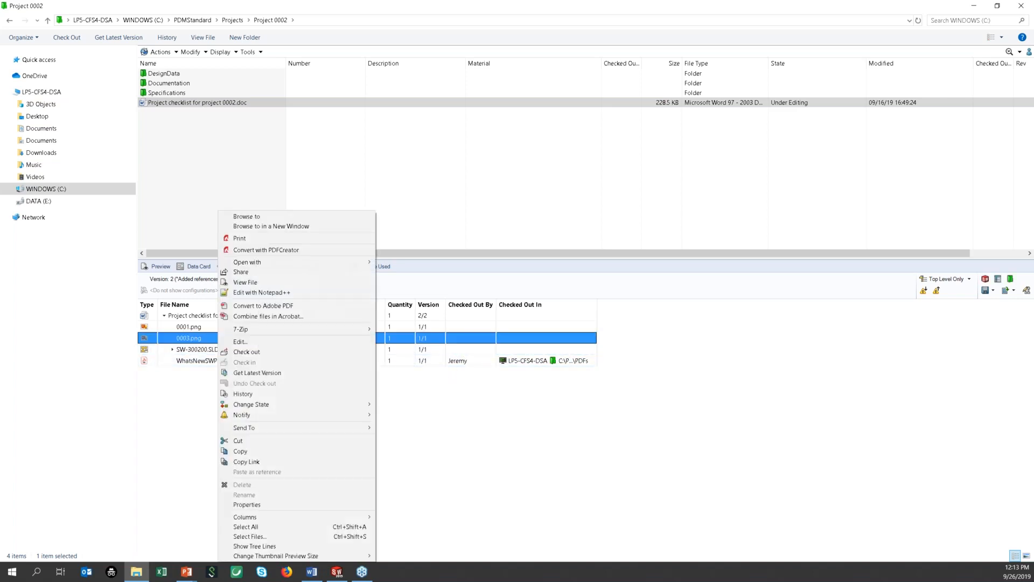
pyautogui.click(247, 218)
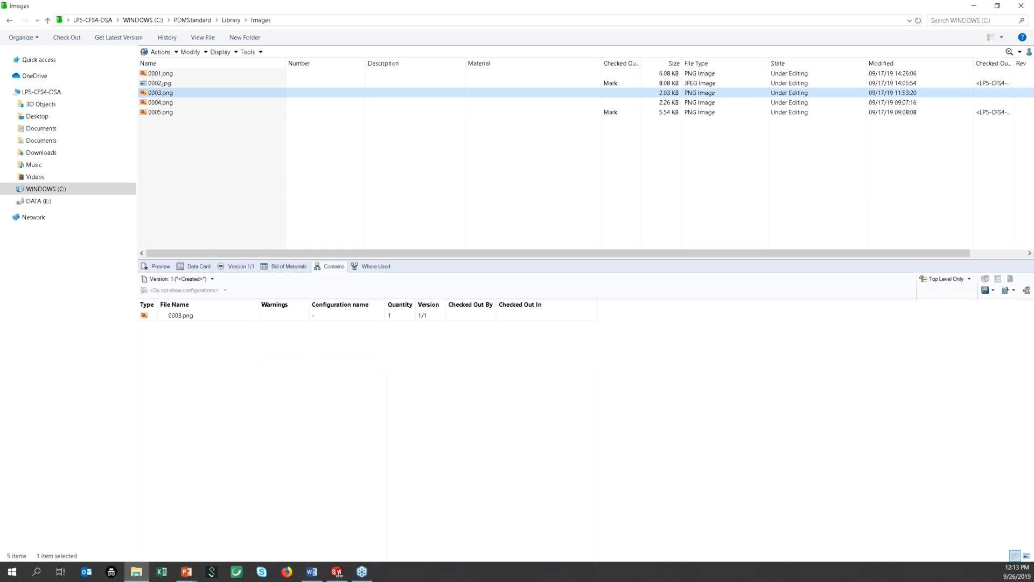
pyautogui.click(372, 267)
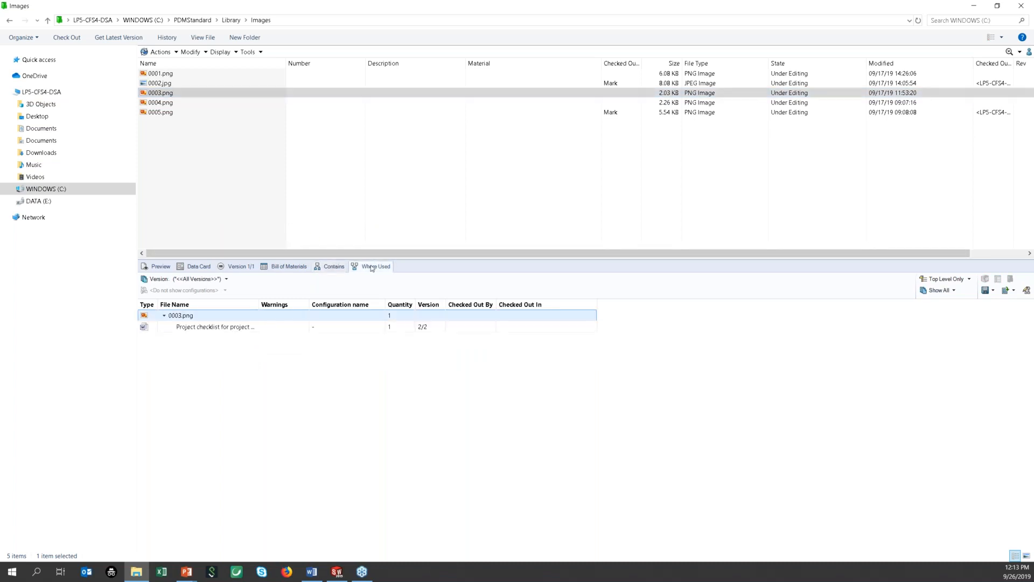
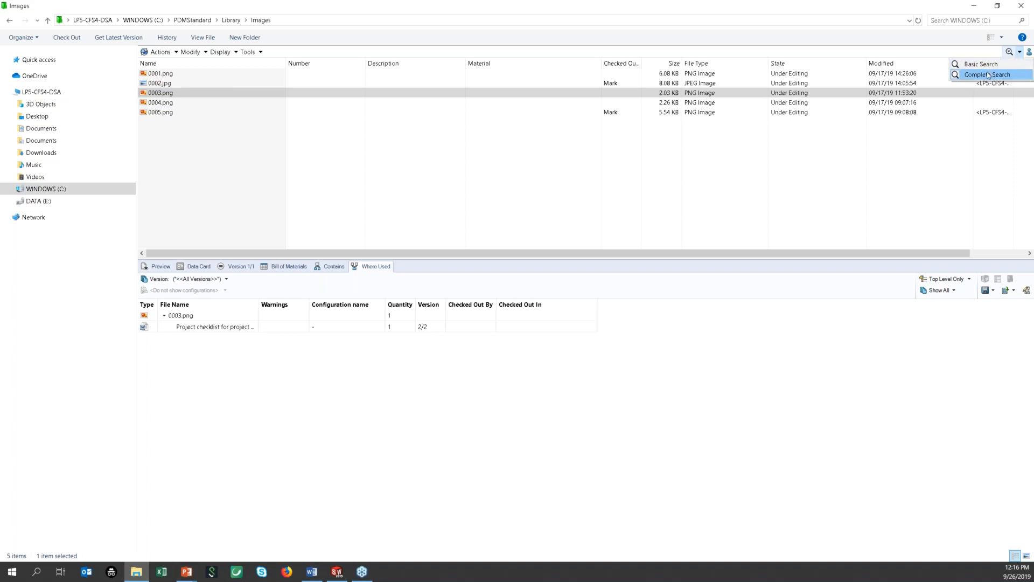
# Step: Switch to the Complete Search form for the Images folder
pyautogui.click(988, 75)
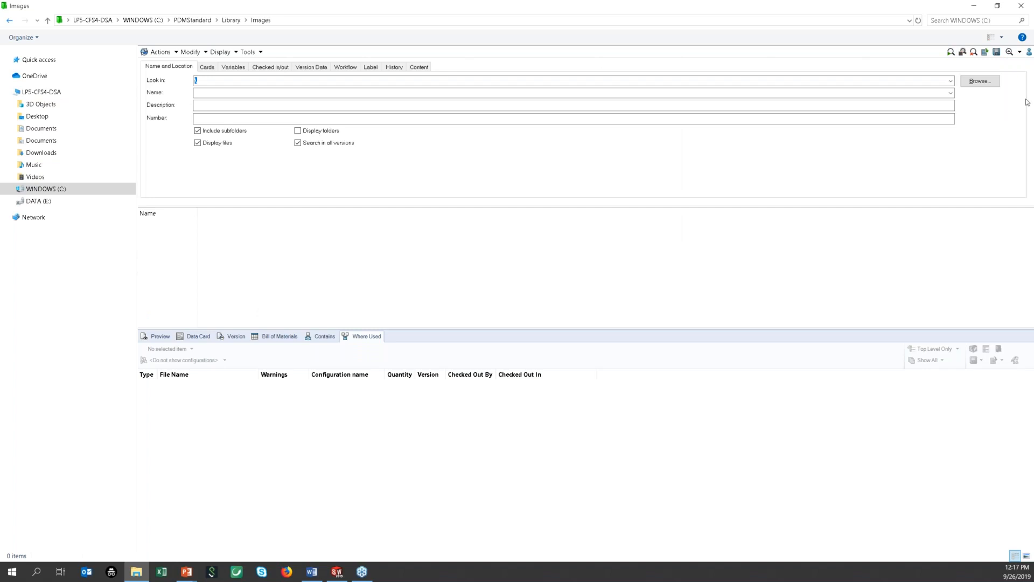
# Step: Try the Basic Search form instead of Complete Search
pyautogui.click(1015, 54)
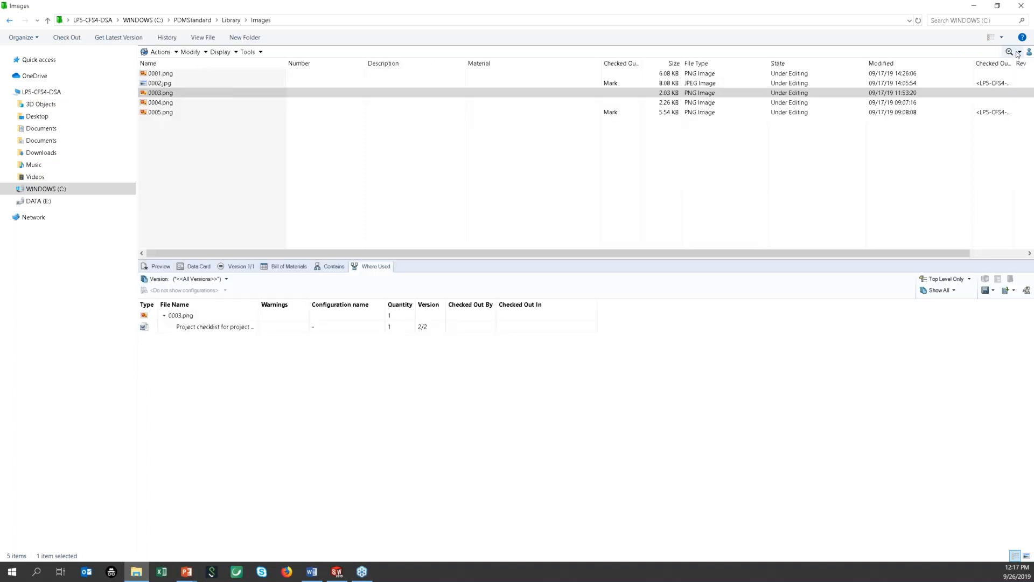
pyautogui.click(1019, 52)
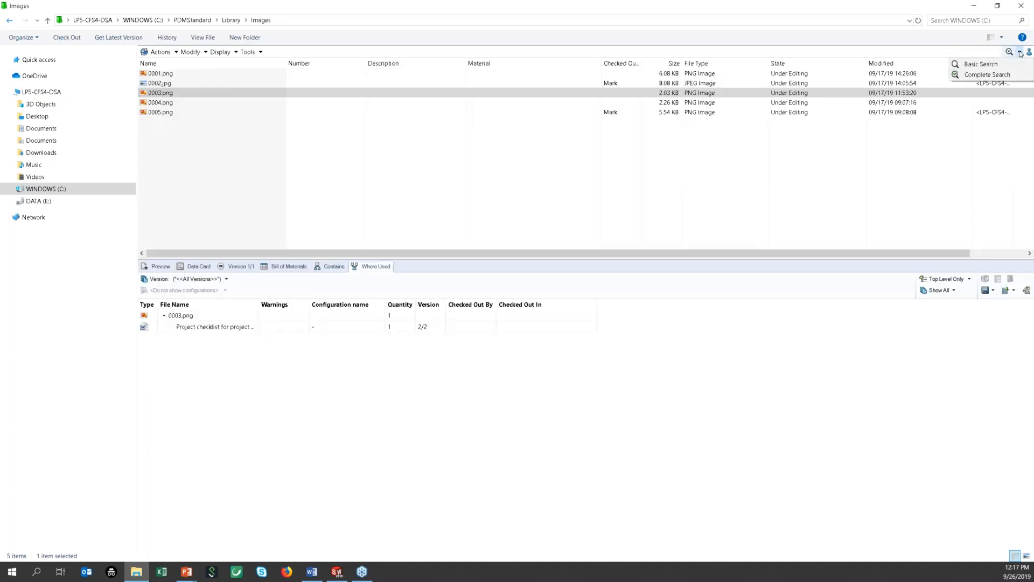
pyautogui.click(986, 64)
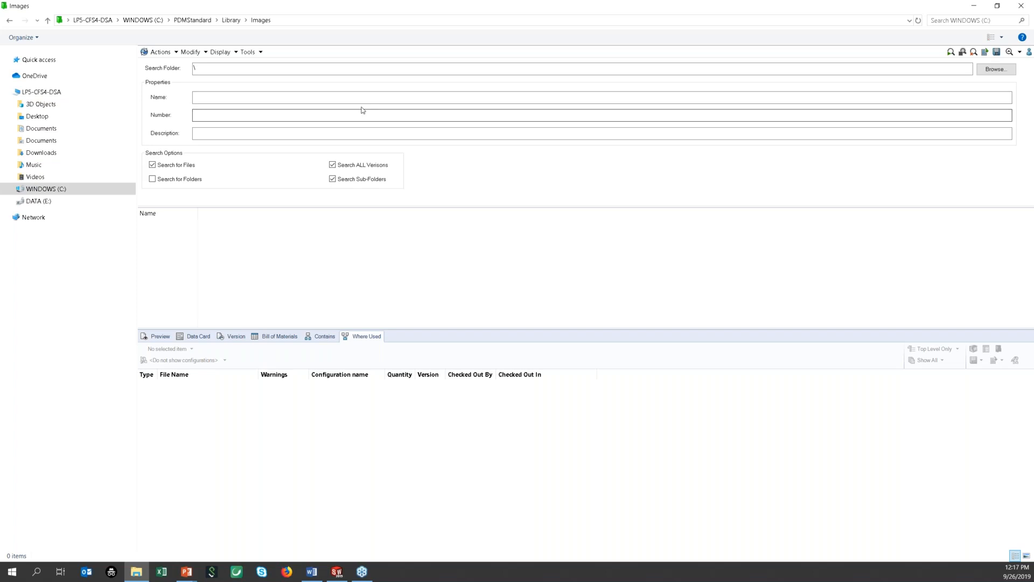
# Step: Return to Complete Search and exclude non-checked-out files on the Checked in/out criteria
pyautogui.click(1019, 53)
pyautogui.click(980, 75)
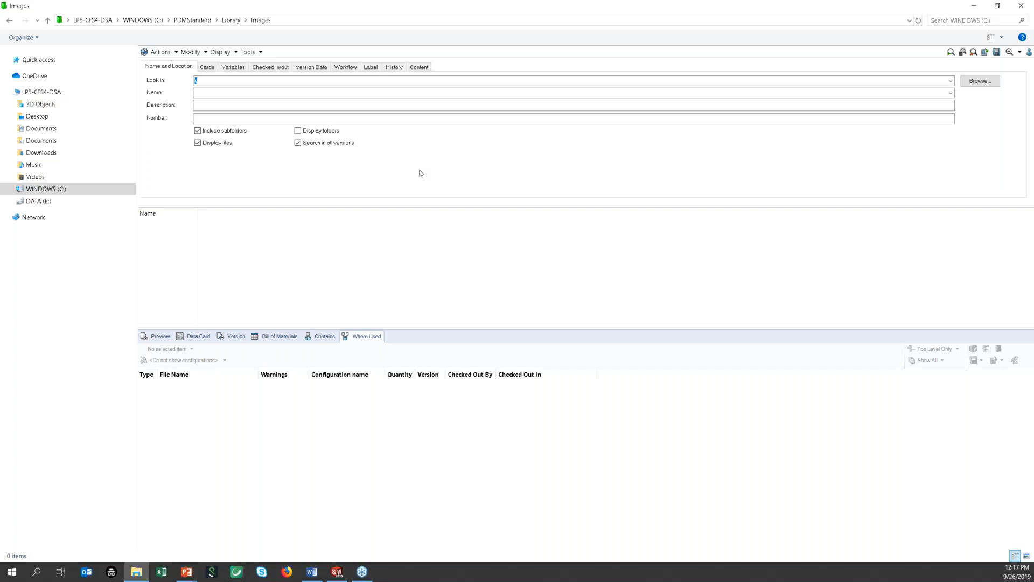
pyautogui.click(284, 69)
pyautogui.click(153, 104)
# Step: Search for the ten checked-out files and export the result list to Excel
pyautogui.click(950, 53)
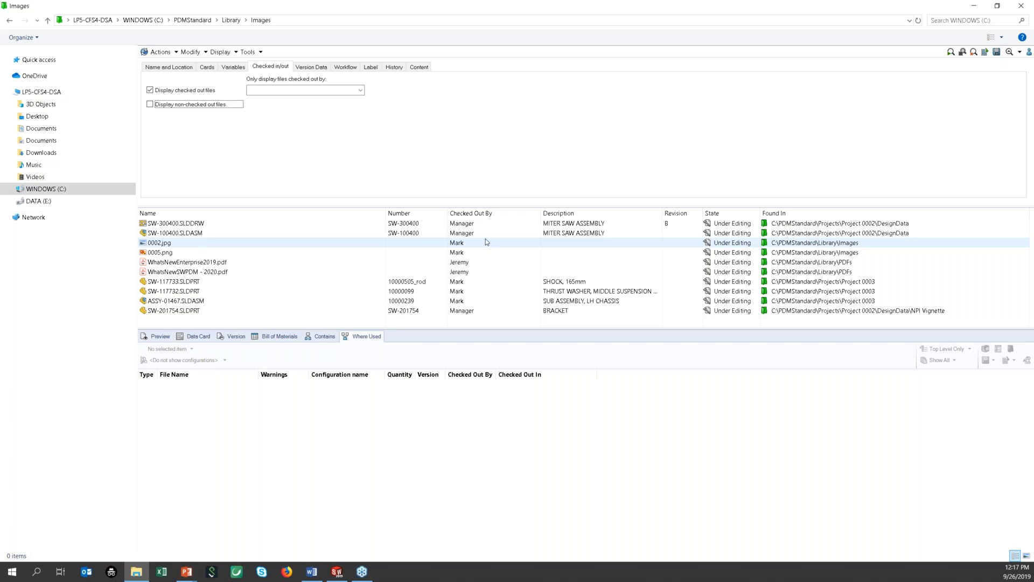
pyautogui.click(230, 264)
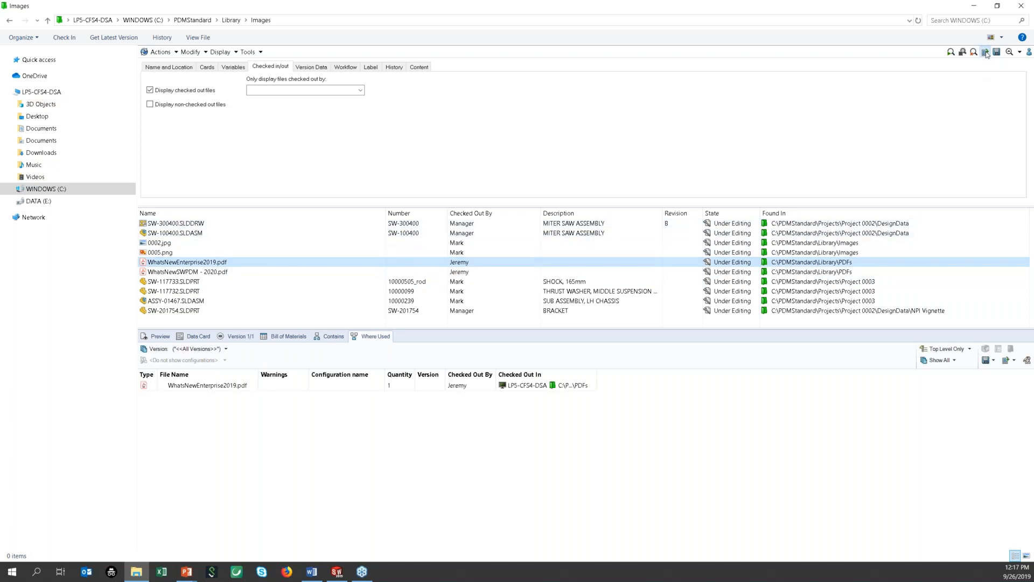
pyautogui.click(986, 52)
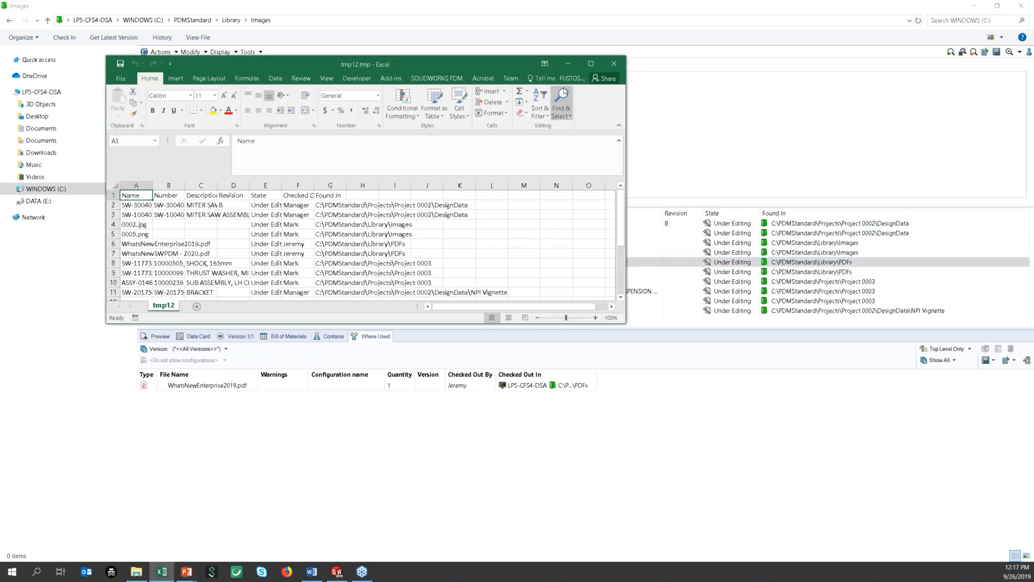
# Step: AutoFit every column of the maximized tmp12 sheet, then reset the PDM search criteria
pyautogui.click(596, 63)
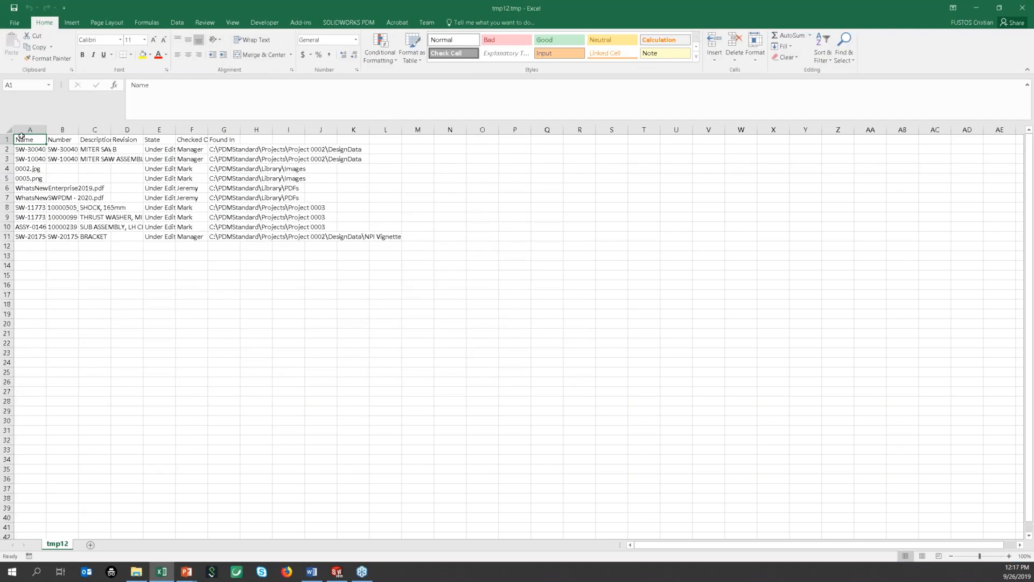
pyautogui.click(11, 130)
pyautogui.doubleClick(46, 129)
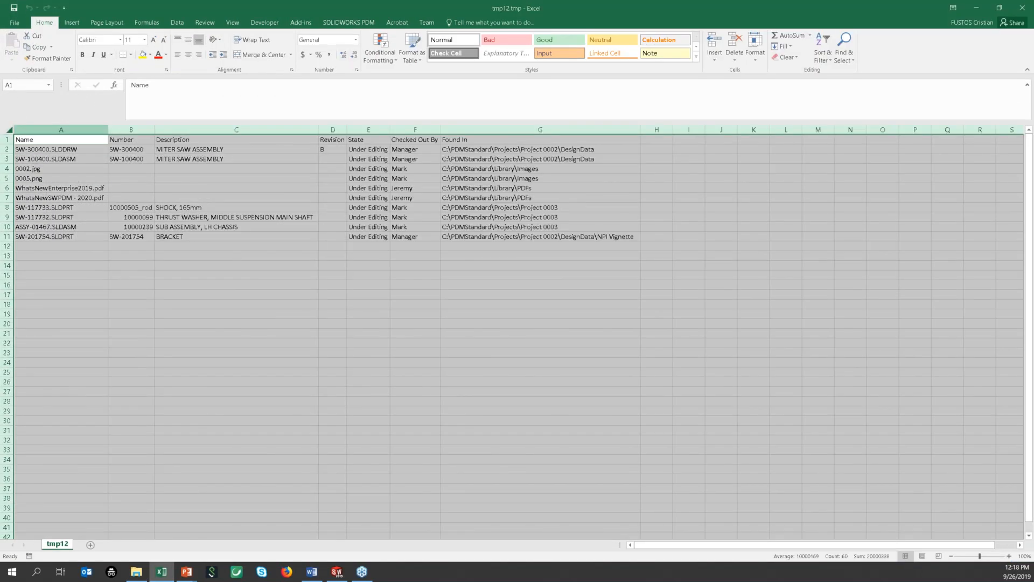
pyautogui.click(153, 180)
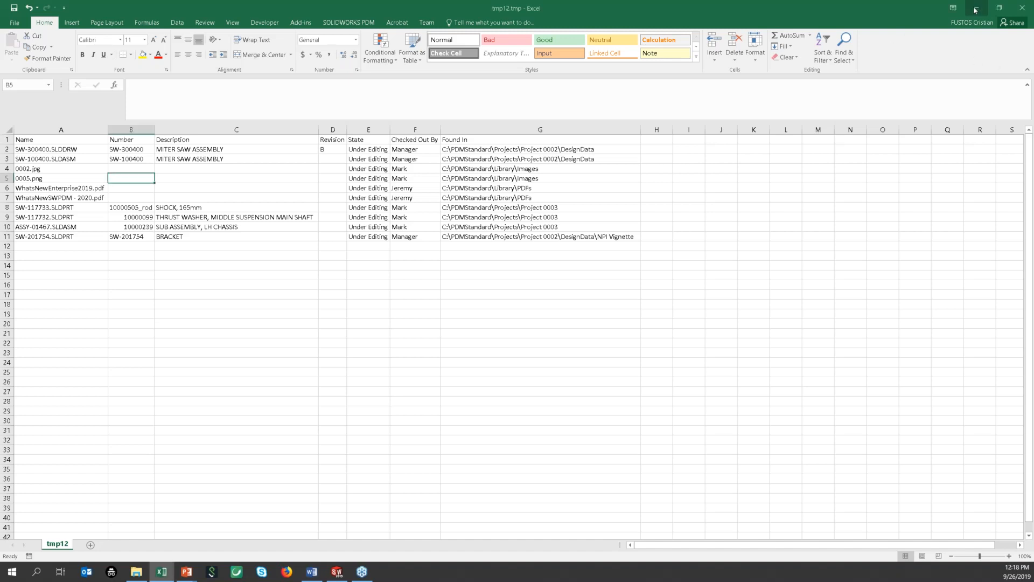
pyautogui.hotkey('alt', 'Tab')
pyautogui.click(974, 52)
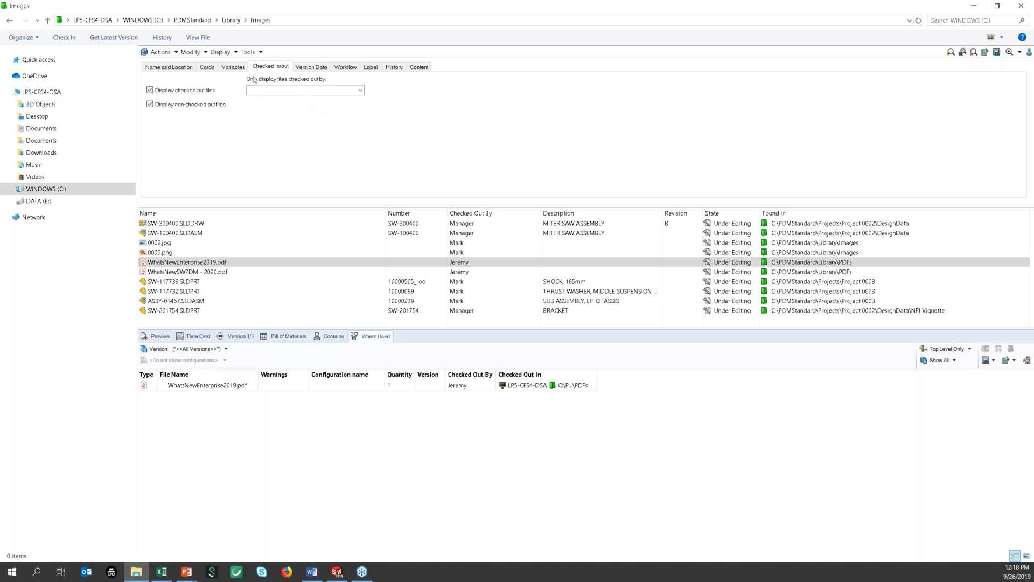
# Step: Search with a Description variable condition set to Text Equal To, returning 1,862 files
pyautogui.click(237, 68)
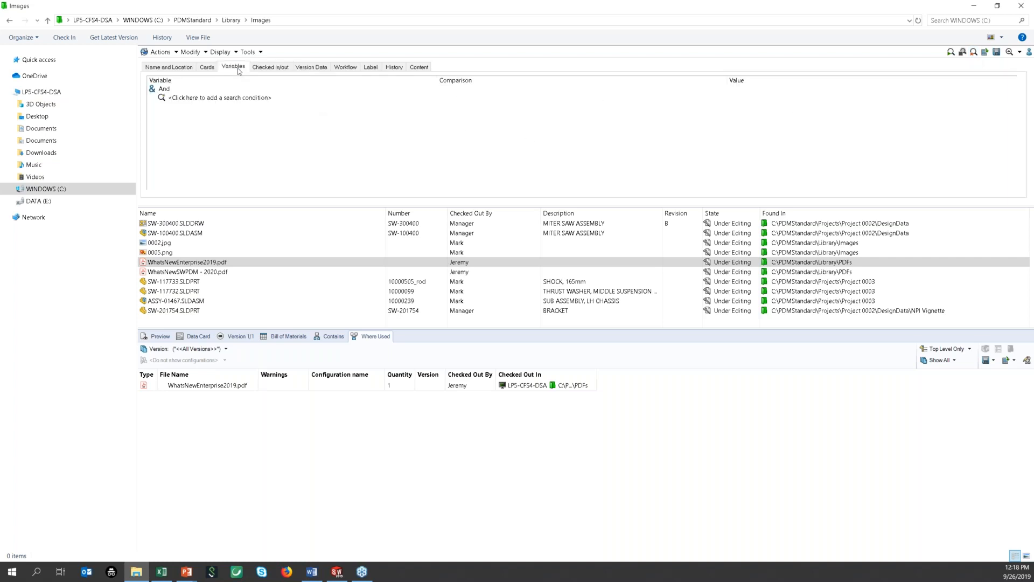
pyautogui.click(225, 101)
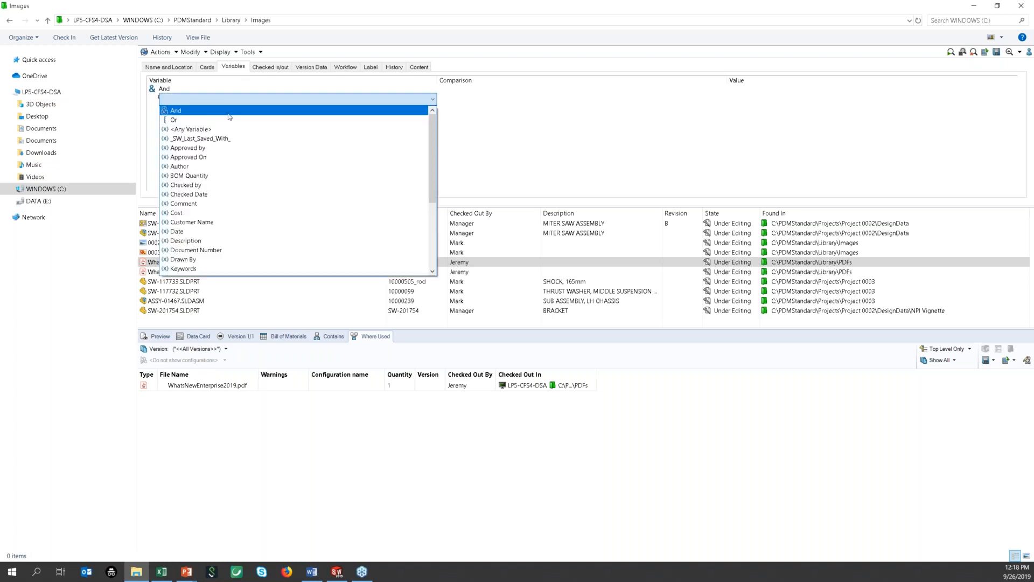
pyautogui.click(205, 240)
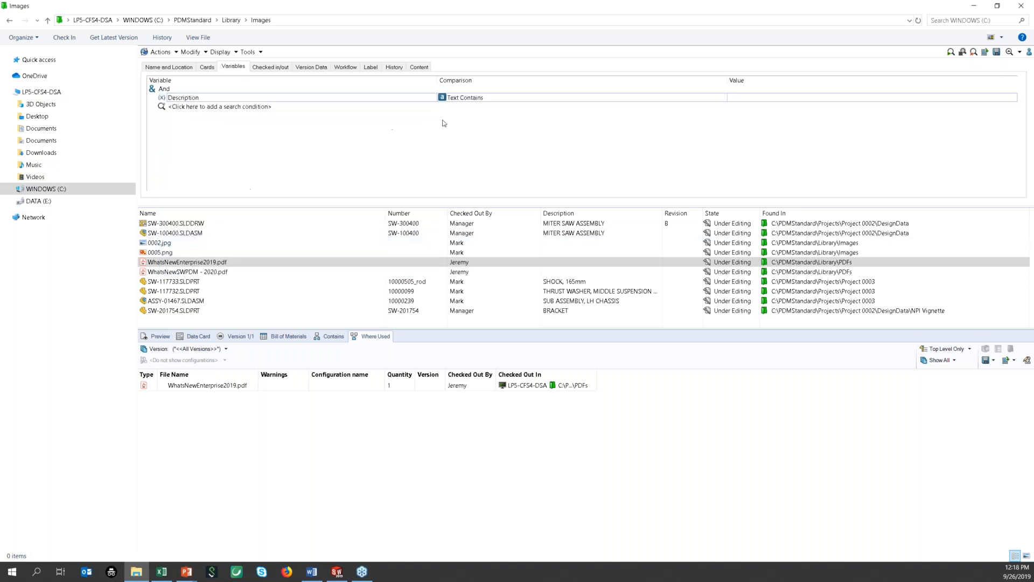
pyautogui.click(535, 98)
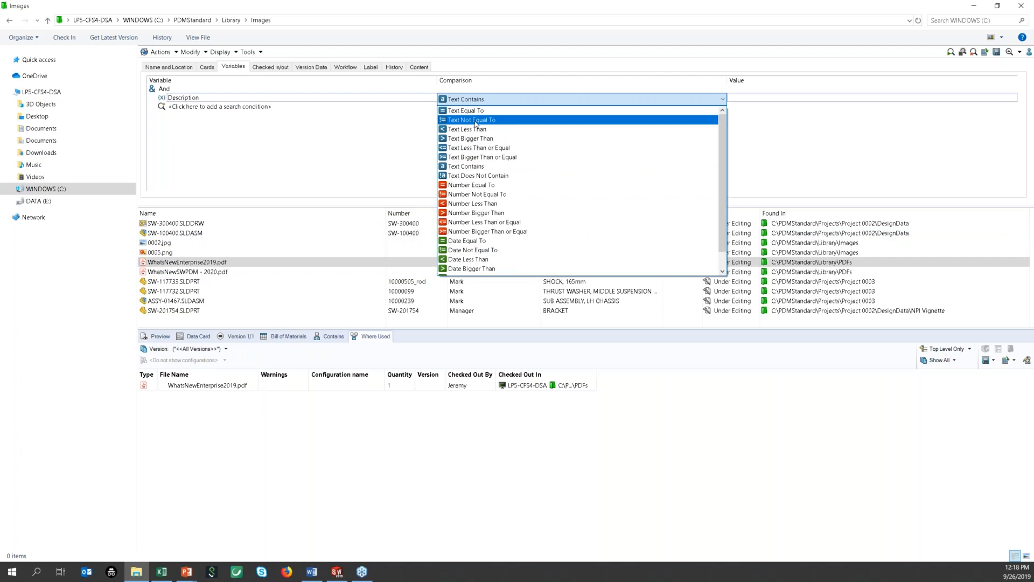
pyautogui.click(467, 111)
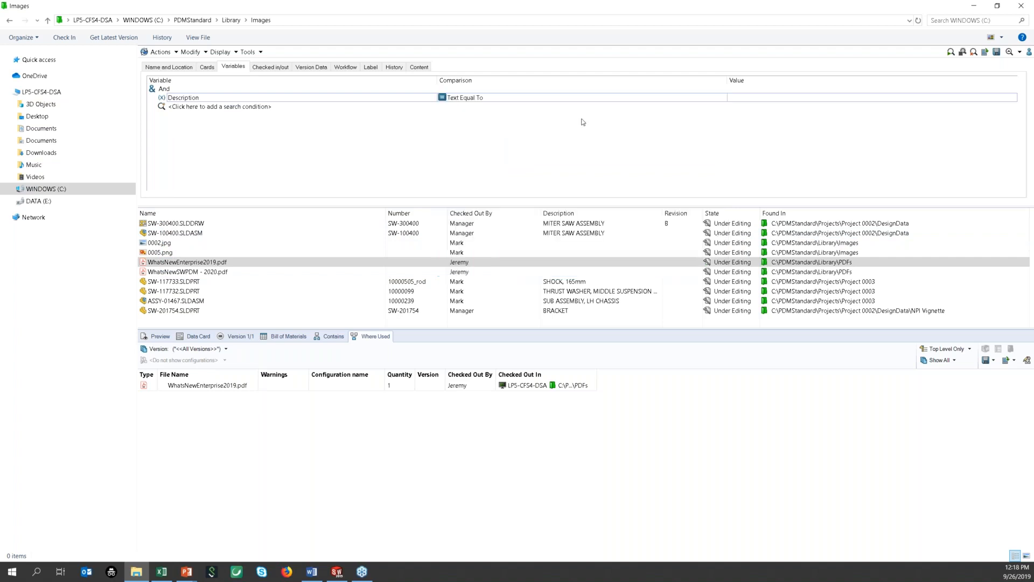
pyautogui.click(951, 52)
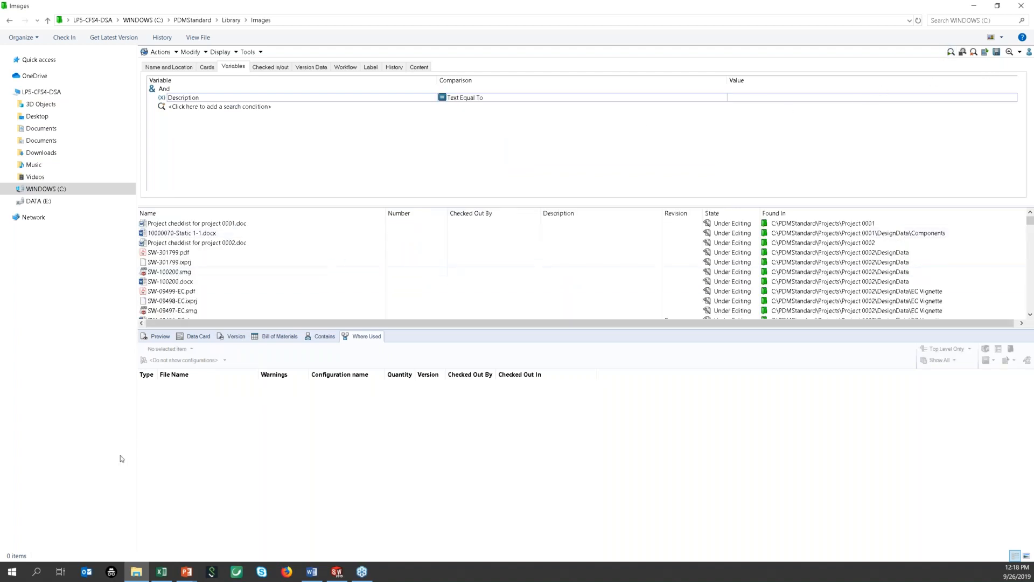
pyautogui.click(193, 291)
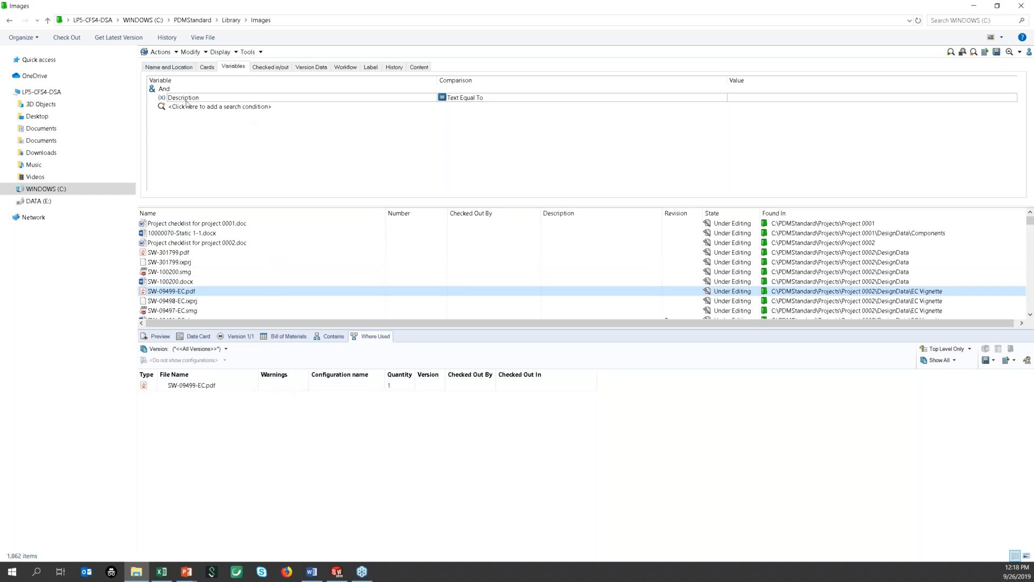
pyautogui.click(183, 69)
# Step: Search names containing 'sld' (1,805 results) and view the thrust ball bearing fr_ai.sldprt data card
pyautogui.click(215, 93)
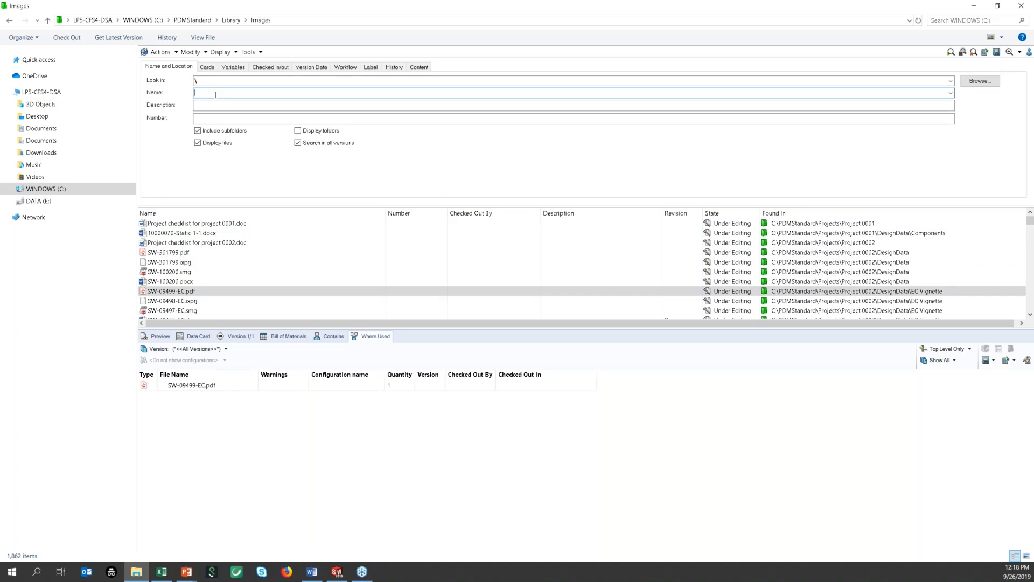
pyautogui.write('sld')
pyautogui.click(952, 55)
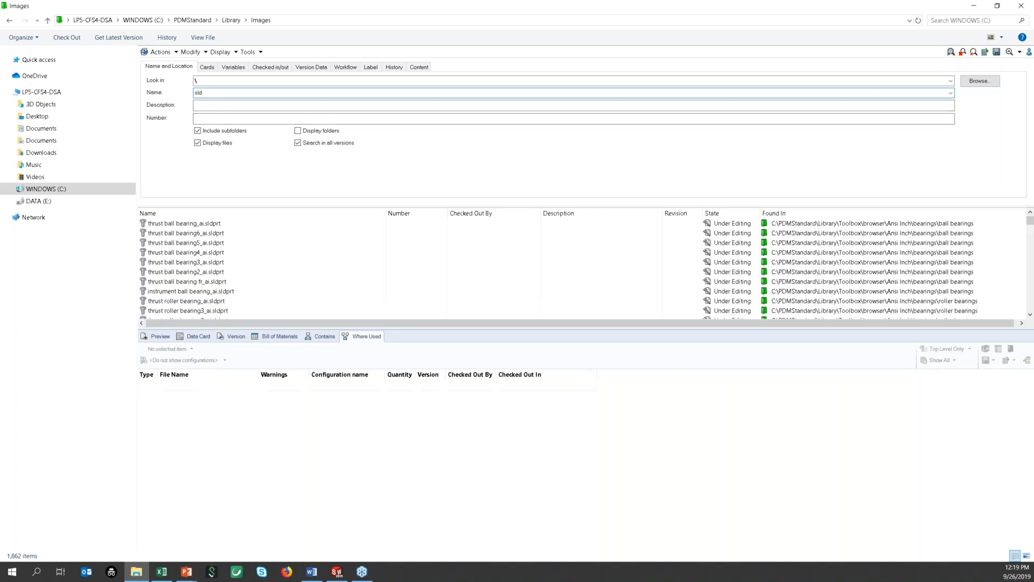
pyautogui.click(380, 281)
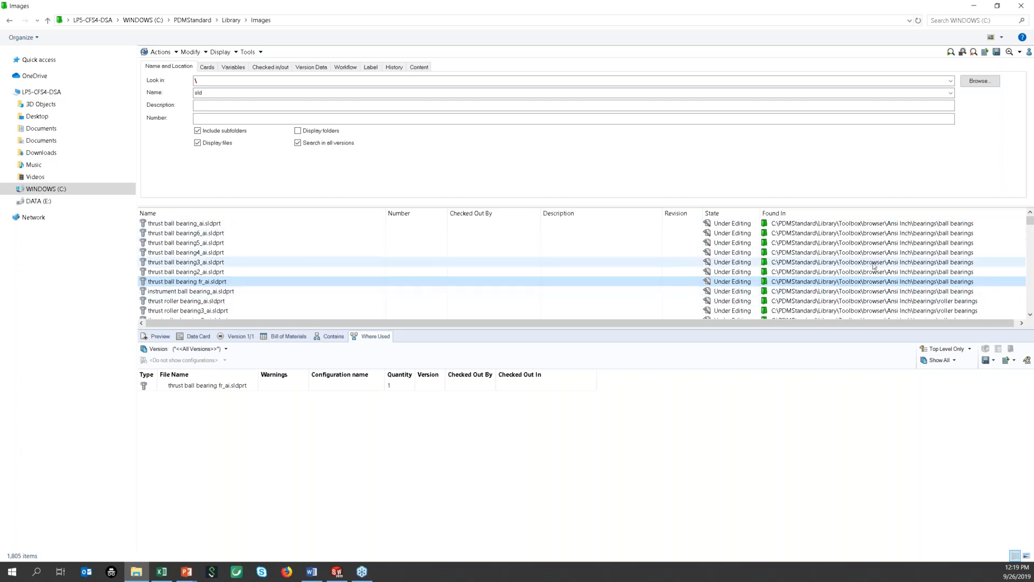
pyautogui.scroll(-5, 878, 264)
pyautogui.scroll(-10, 883, 275)
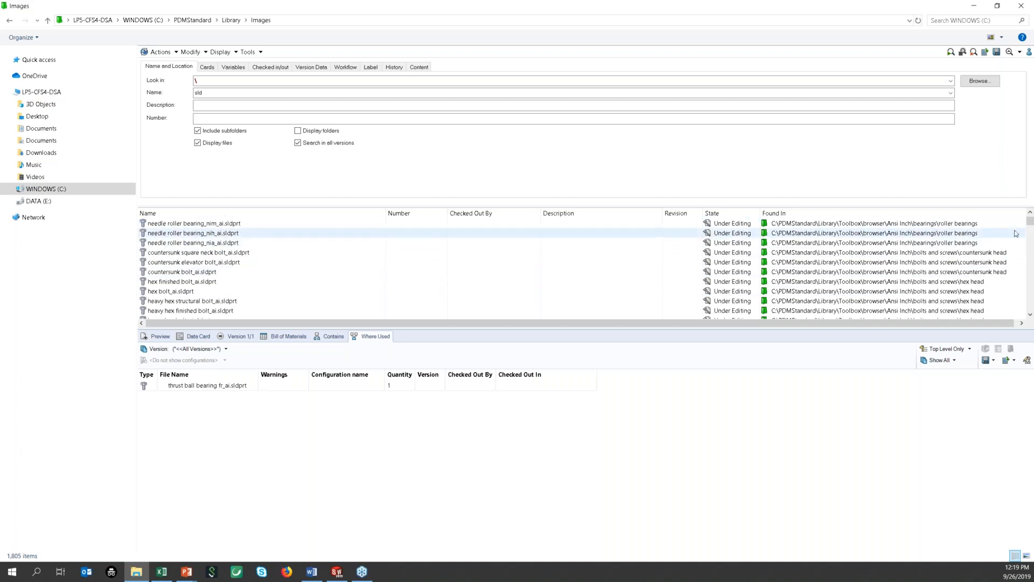
pyautogui.moveTo(1030, 231)
pyautogui.mouseDown()
pyautogui.moveTo(1031, 247)
pyautogui.moveTo(1030, 221)
pyautogui.mouseUp()
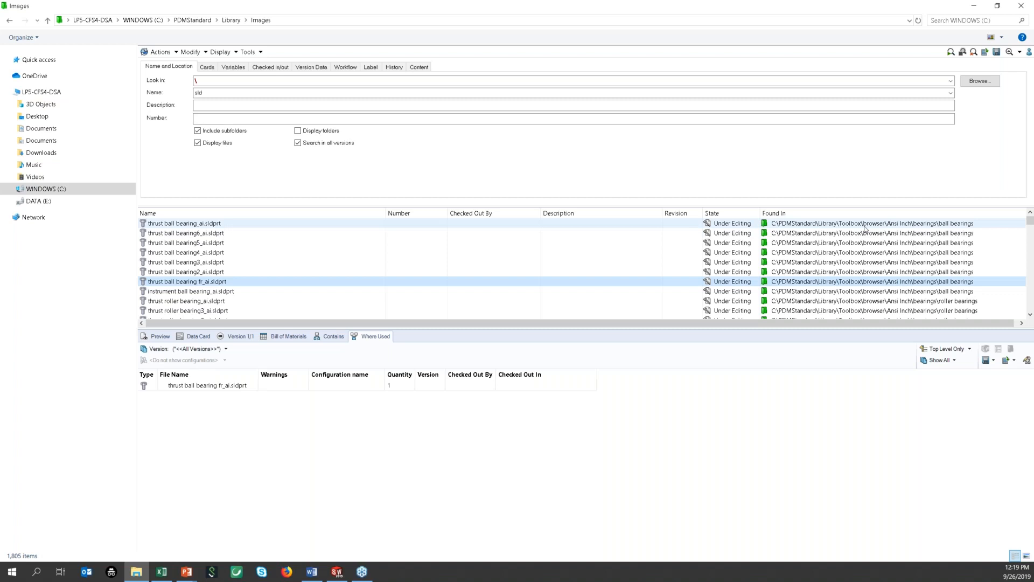
pyautogui.click(196, 336)
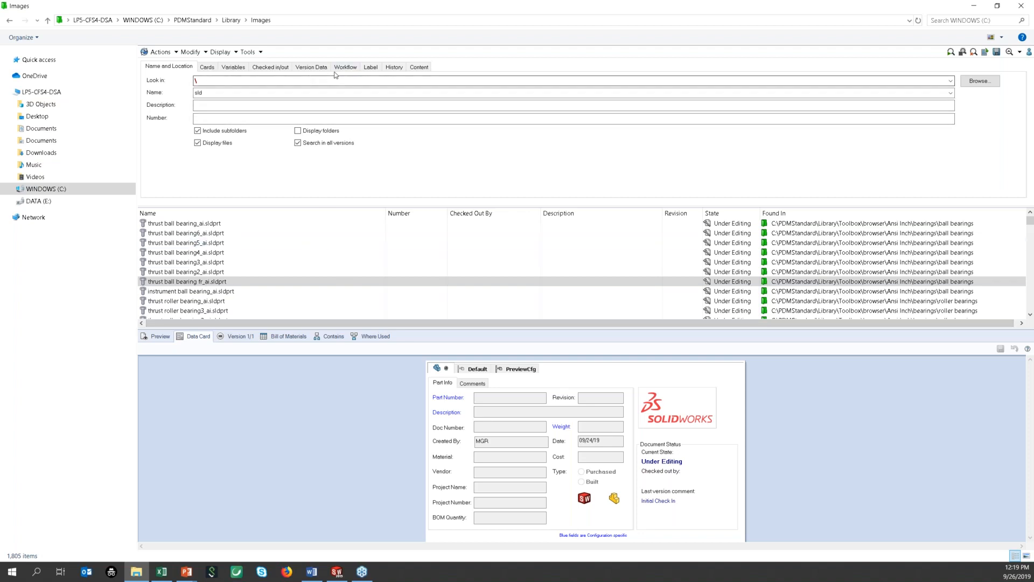
# Step: Find the six parts in Waiting for Approval state and widen the State column
pyautogui.click(973, 53)
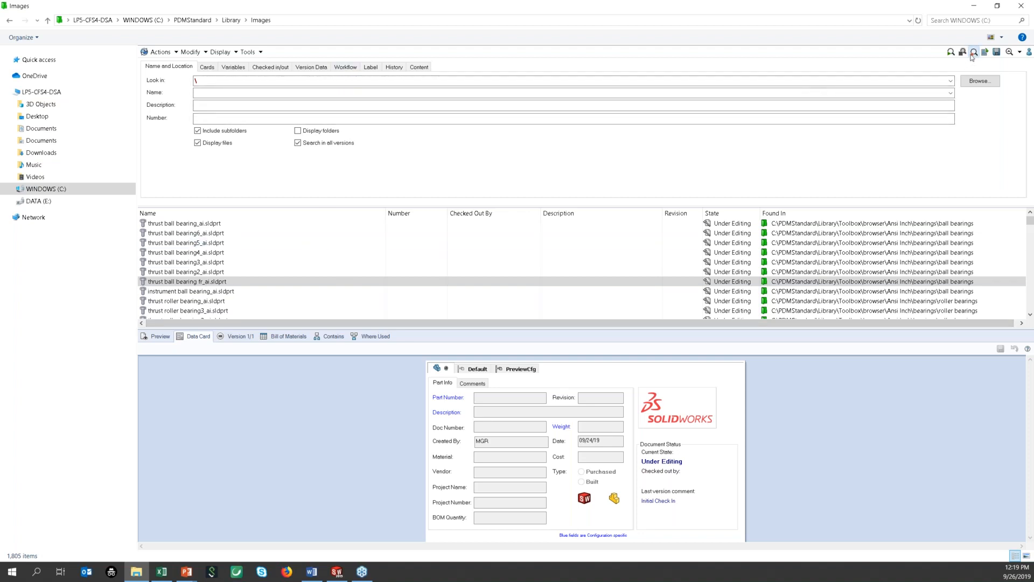
pyautogui.click(348, 68)
pyautogui.click(394, 84)
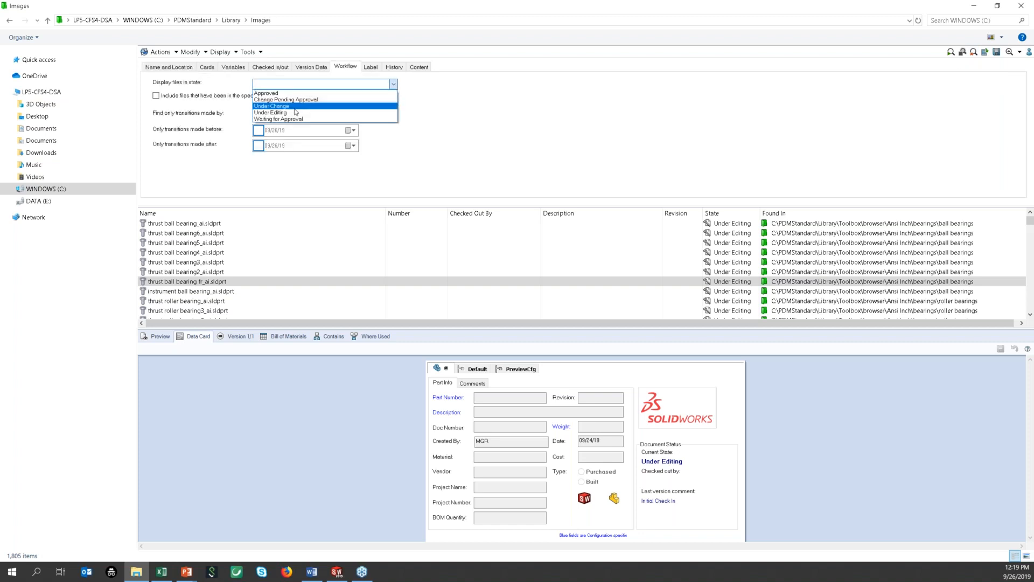
pyautogui.click(377, 117)
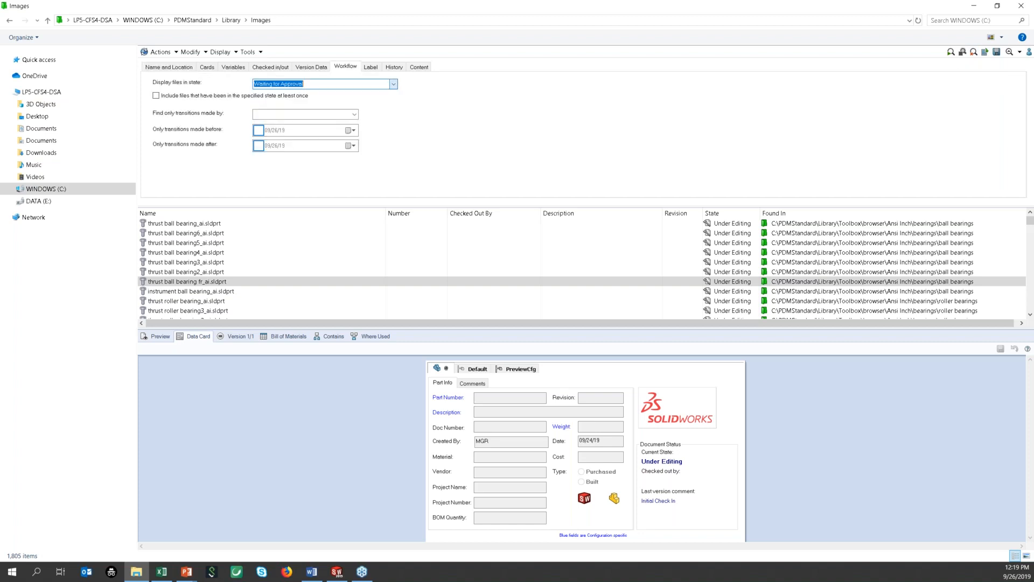
pyautogui.click(950, 52)
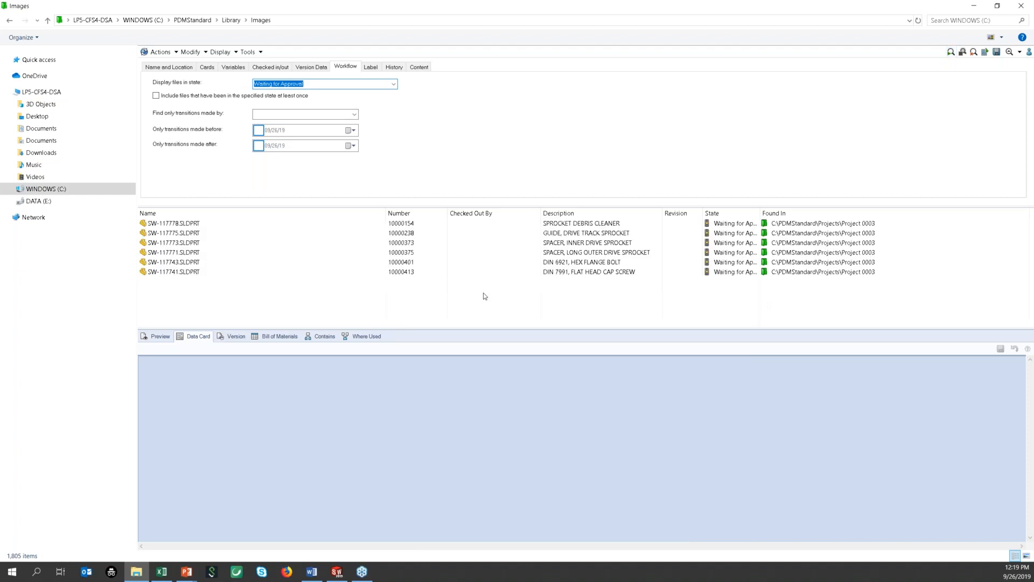
pyautogui.click(250, 252)
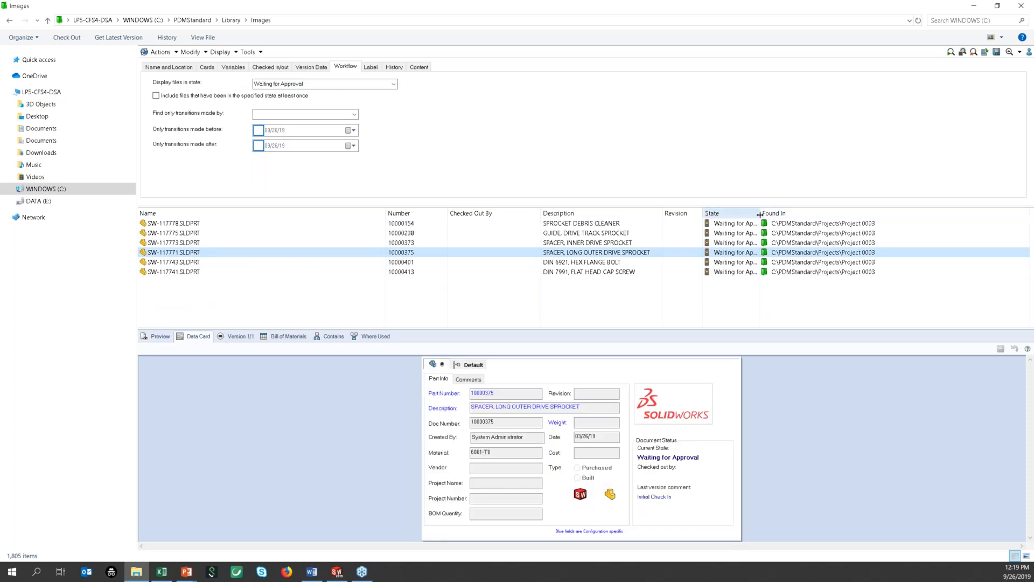
pyautogui.moveTo(759, 215); pyautogui.dragTo(795, 215)
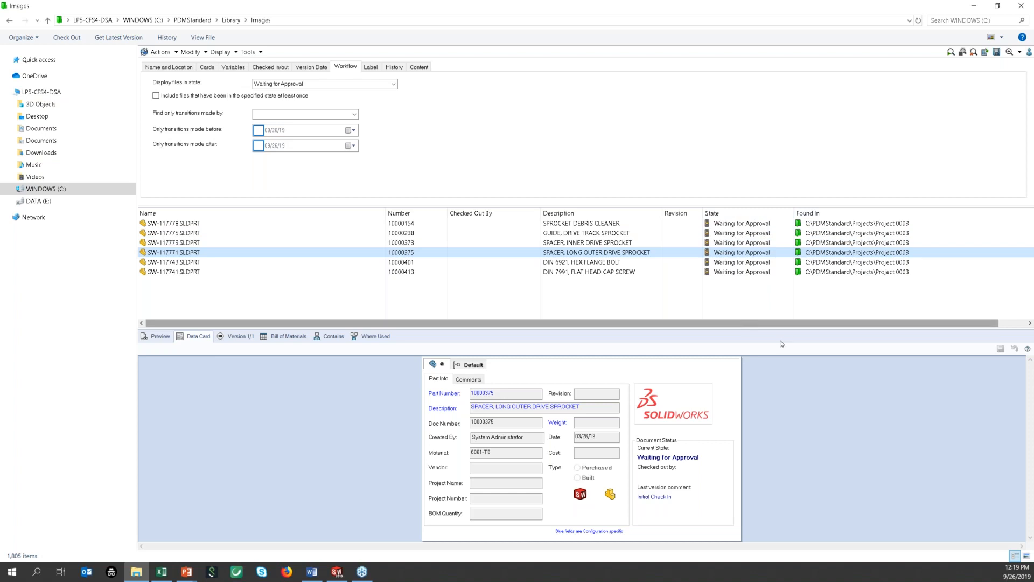